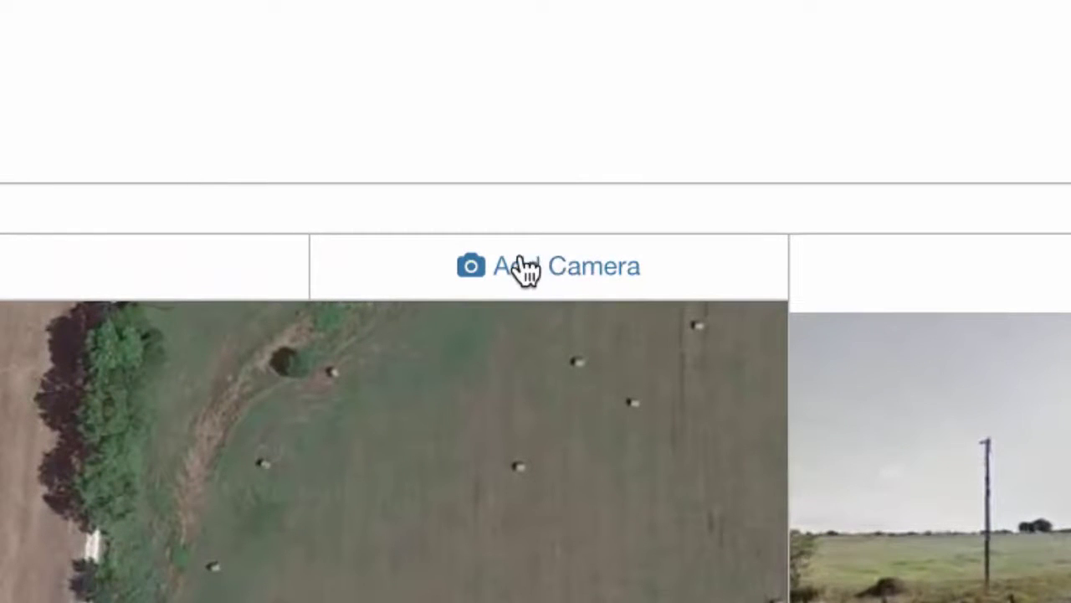
- Add a new camera and drag it right onto the gravel road beside the field
left_click(521, 265)
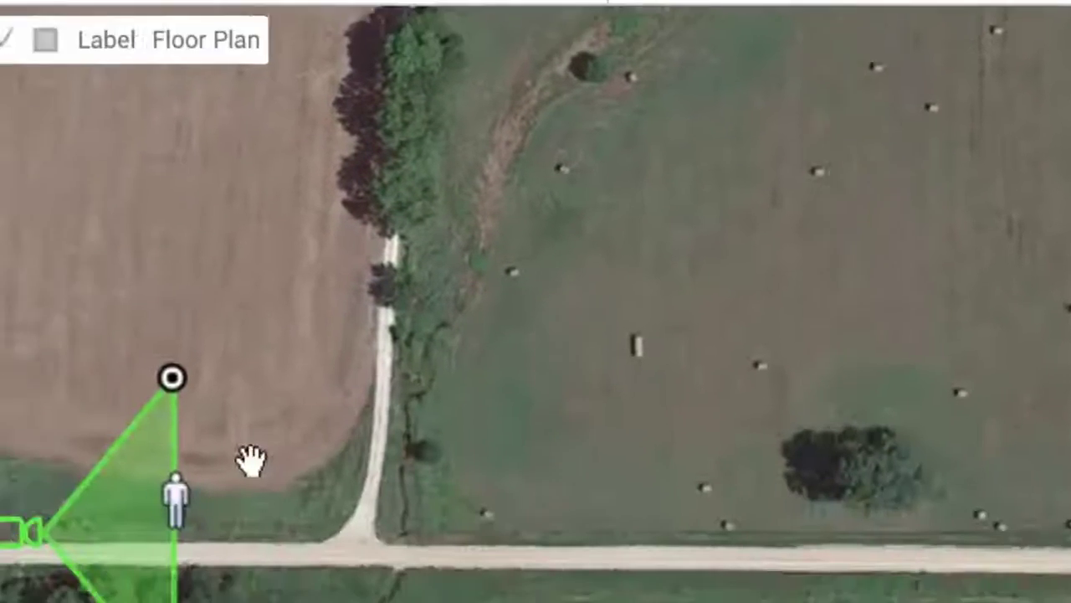
left_click_drag(242, 280, 521, 298)
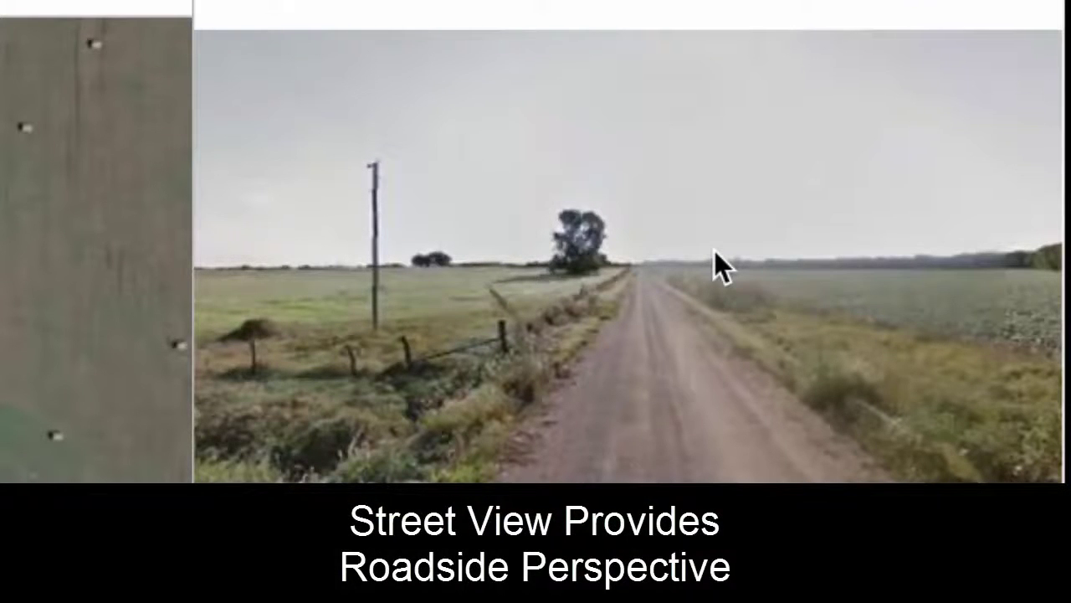
- Zoom in and center the map on the 78°, 3.0 mm road camera's cone (11.8 PPF)
scroll(745, 576, "down", 4)
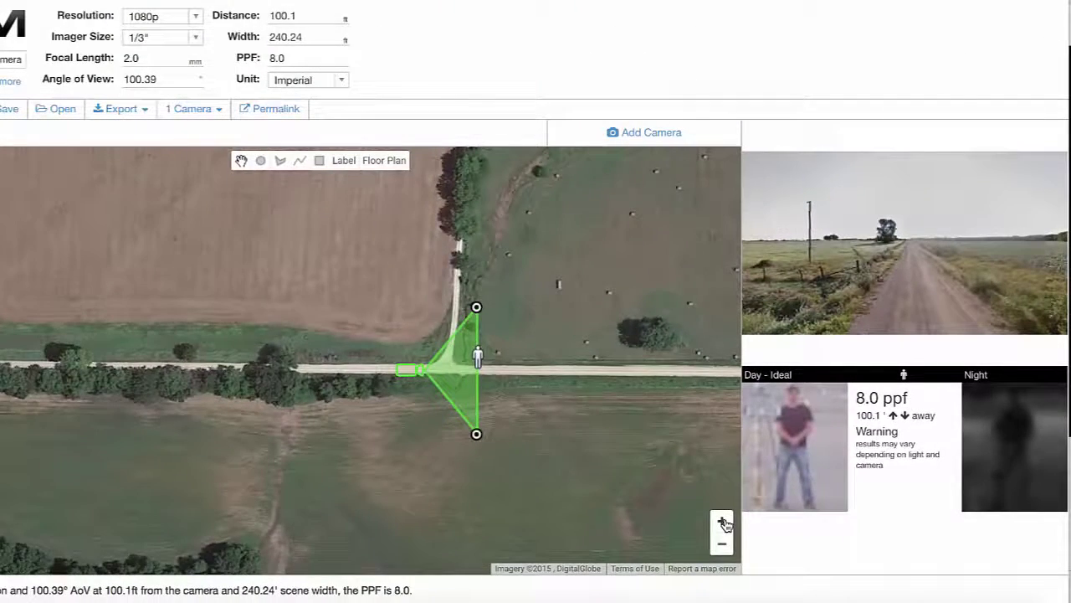
left_click(722, 523)
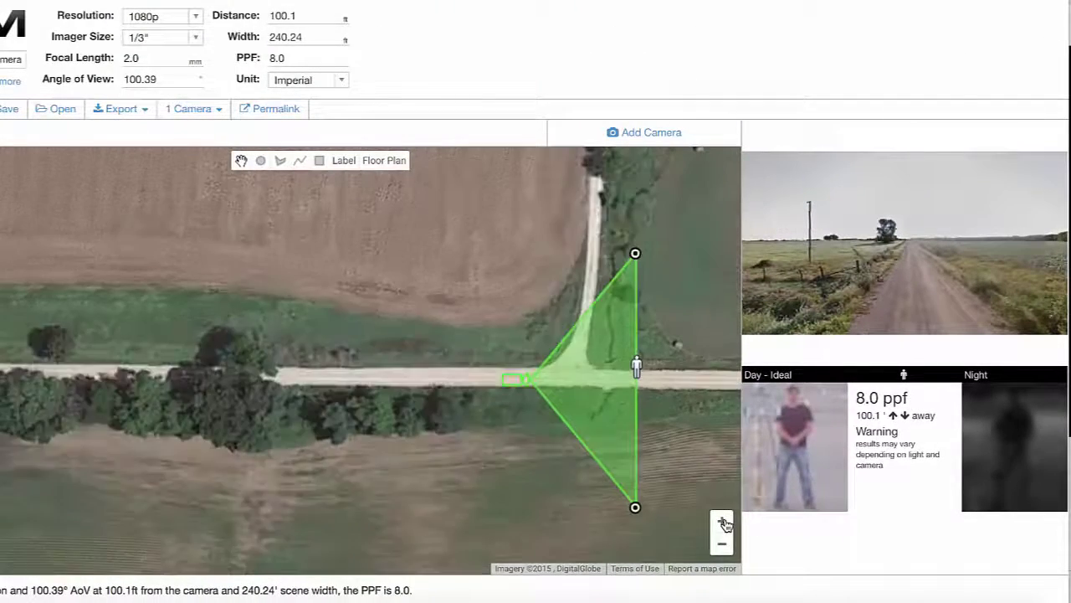
left_click_drag(490, 472, 193, 444)
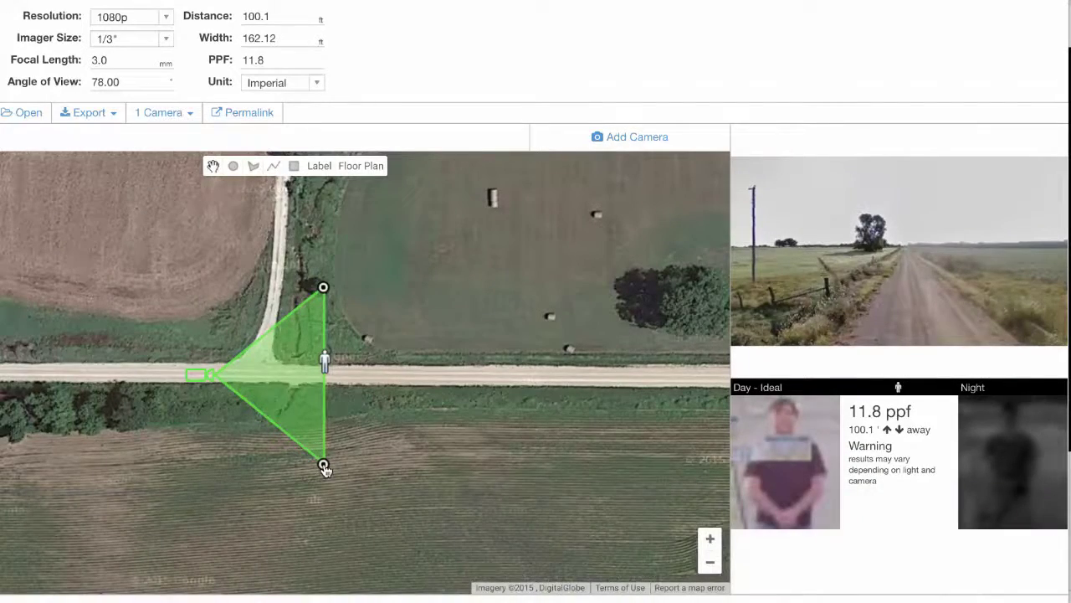
- Change the angle of view to 60°, giving 4.2 mm focal length and 16.6 PPF
double_click(132, 84)
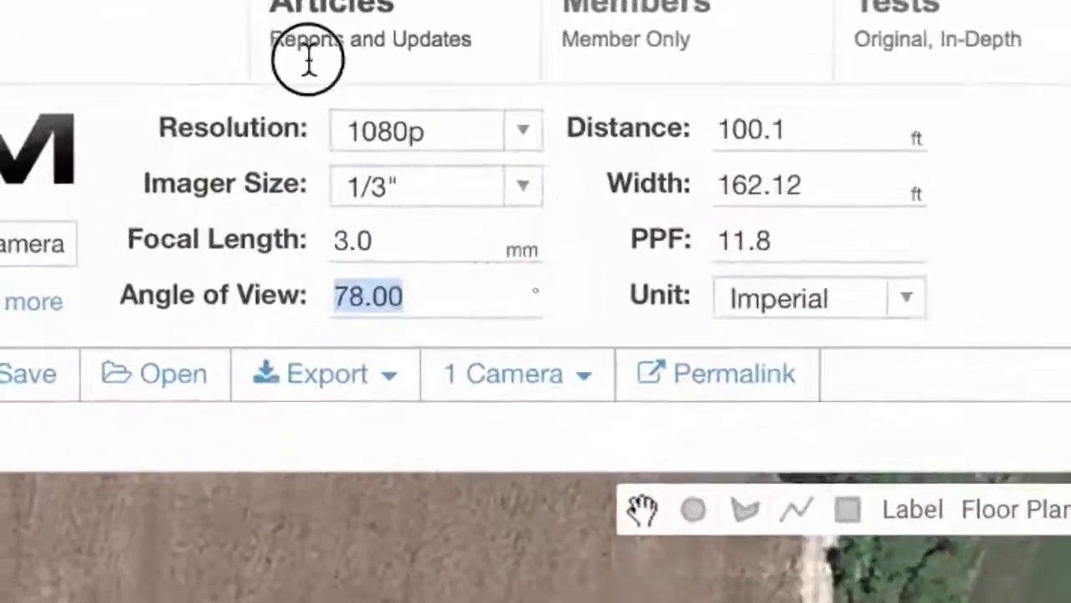
type("60")
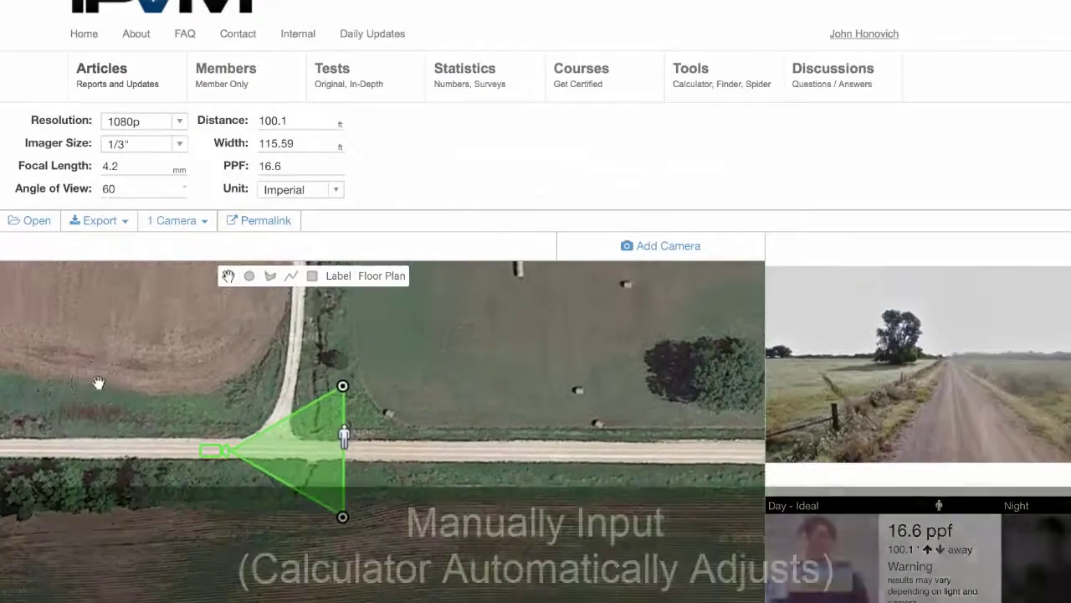
scroll(495, 176, "down", 3)
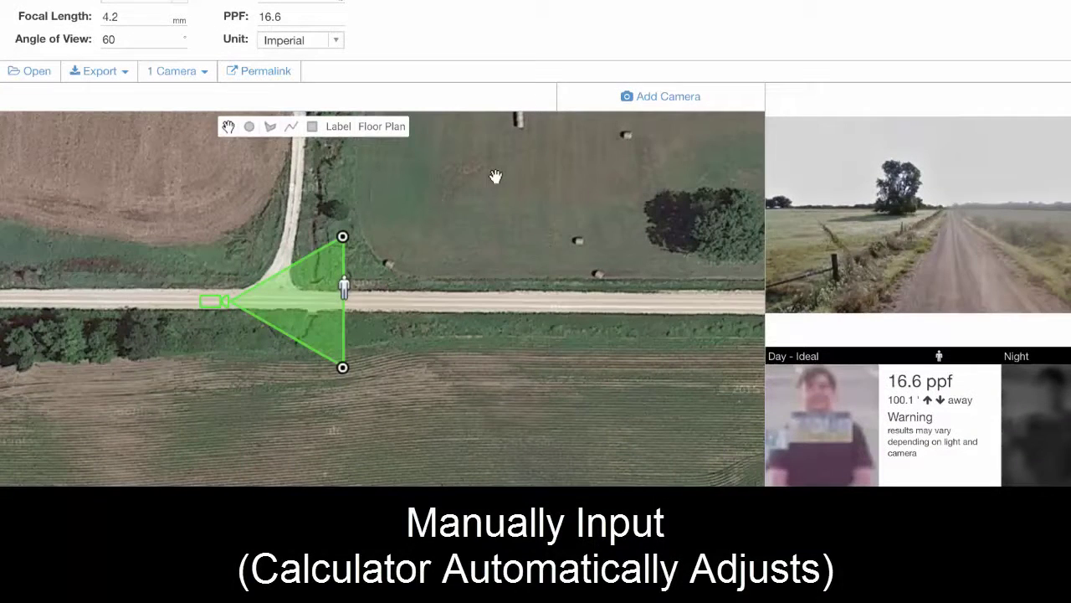
left_click_drag(472, 298, 473, 340)
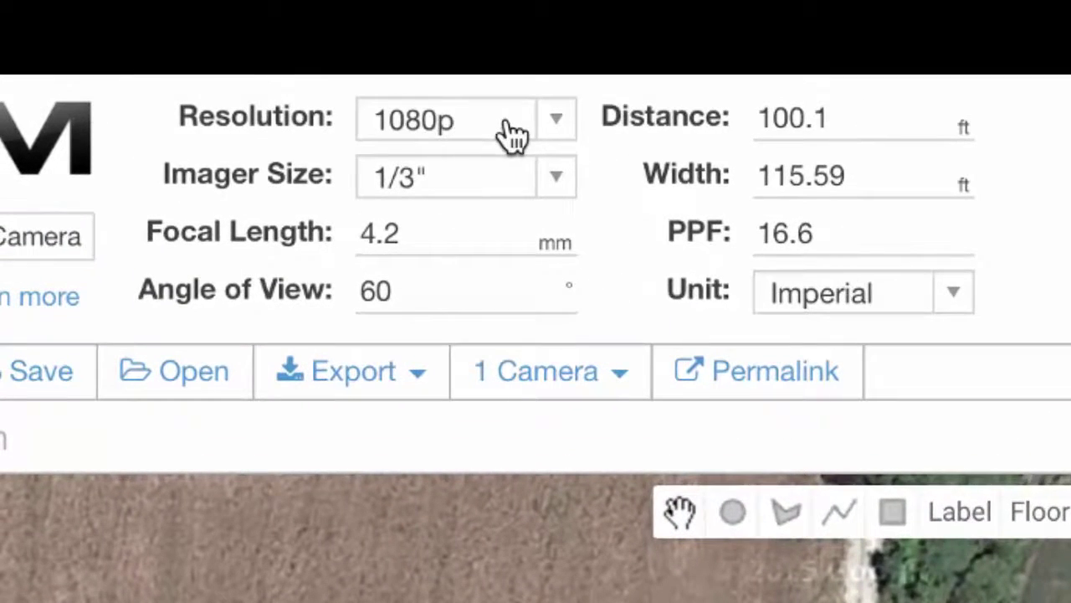
- Switch the camera resolution to 4K, raising PPF to 33.2 at 100 ft
left_click(558, 134)
scroll(201, 217, "down", 2)
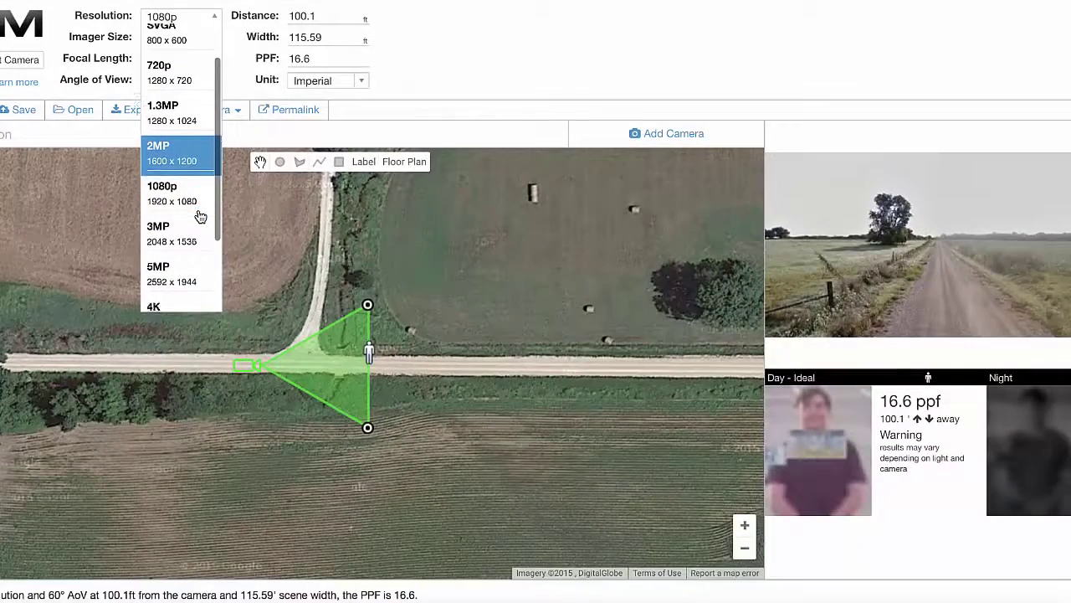
left_click(186, 269)
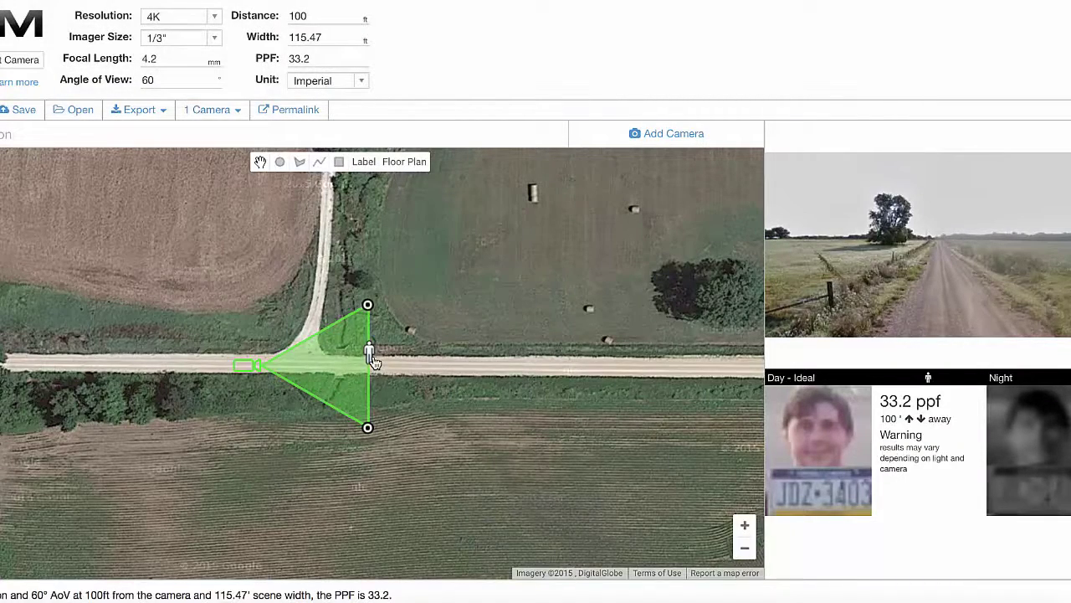
- Move the target along the road to 53.8 ft from the camera for 61.8 PPF
left_click_drag(371, 358, 321, 353)
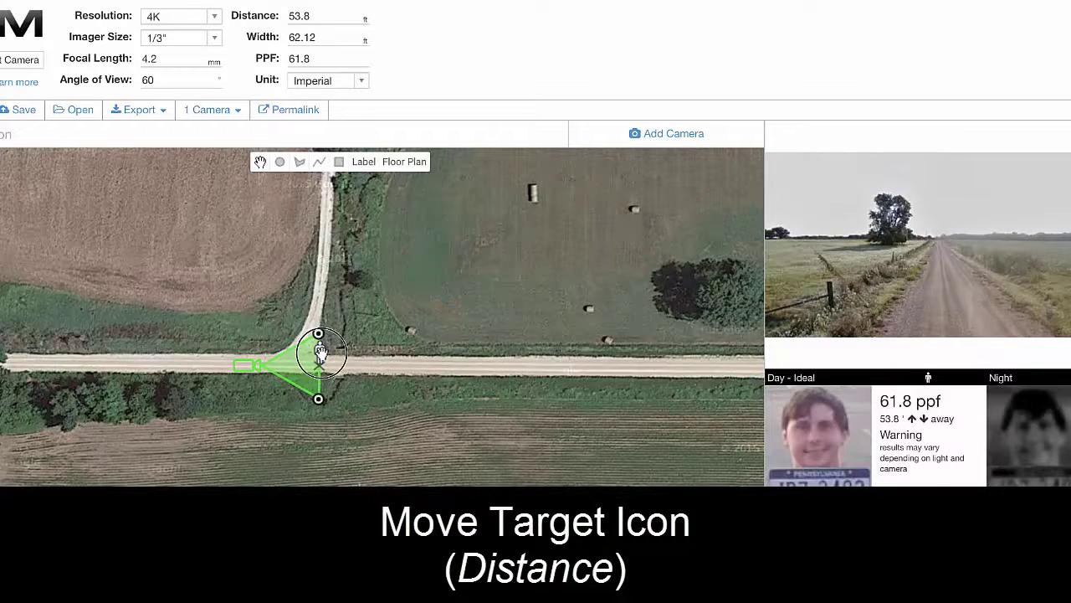
left_click_drag(320, 353, 321, 368)
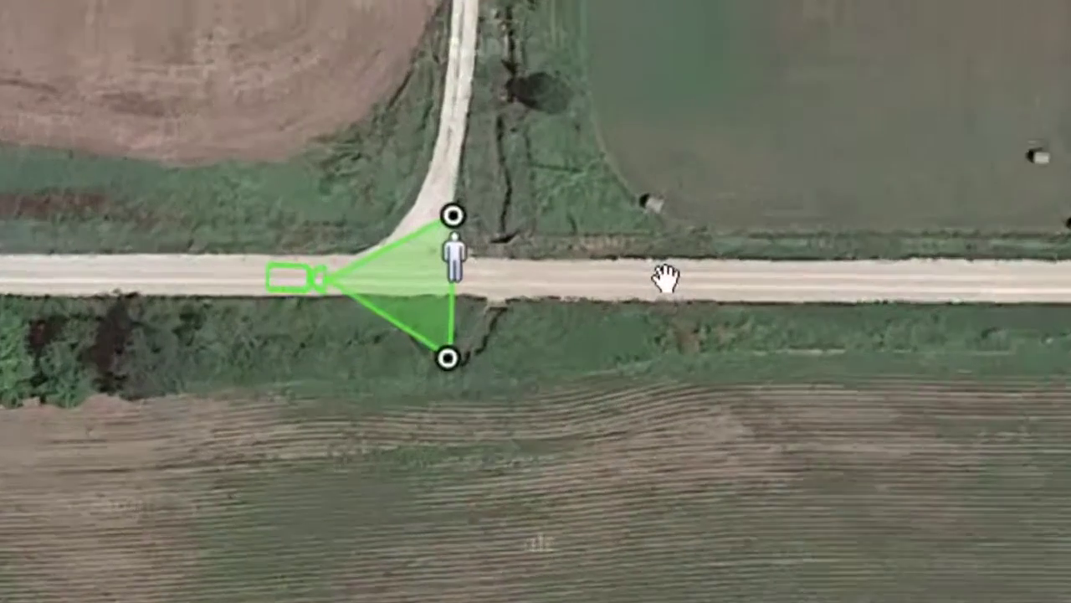
- Add second and third cameras further right along the road and pull the middle target left
right_click(417, 365)
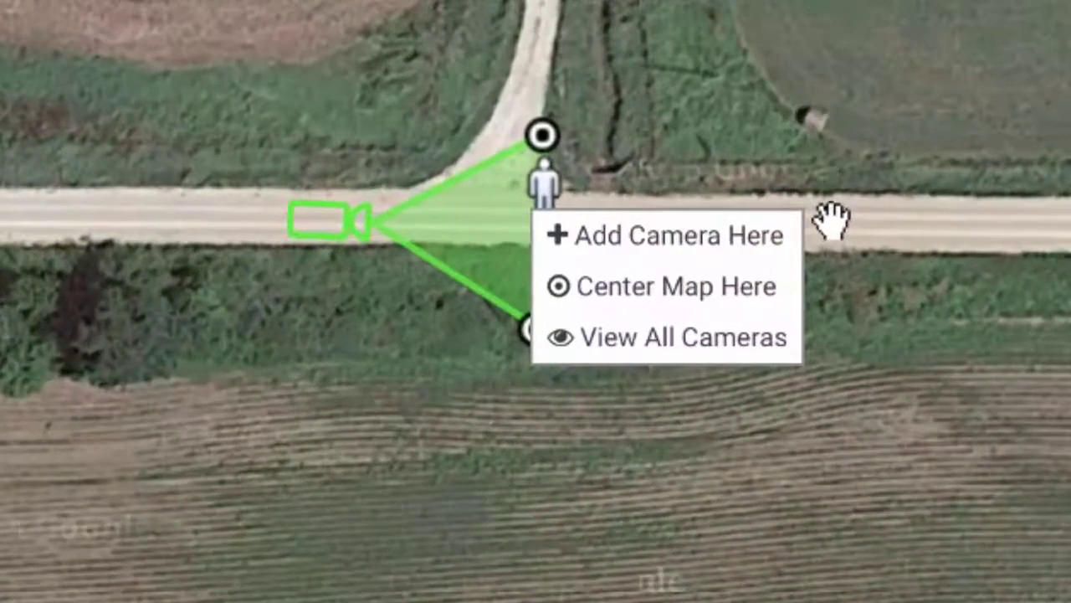
left_click(761, 238)
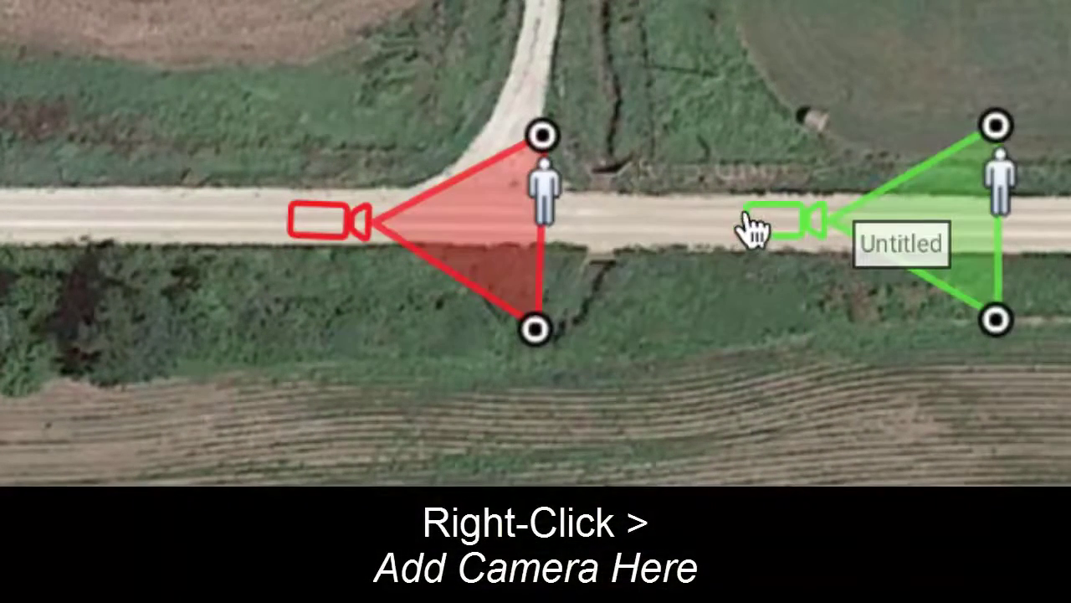
left_click_drag(784, 210, 897, 219)
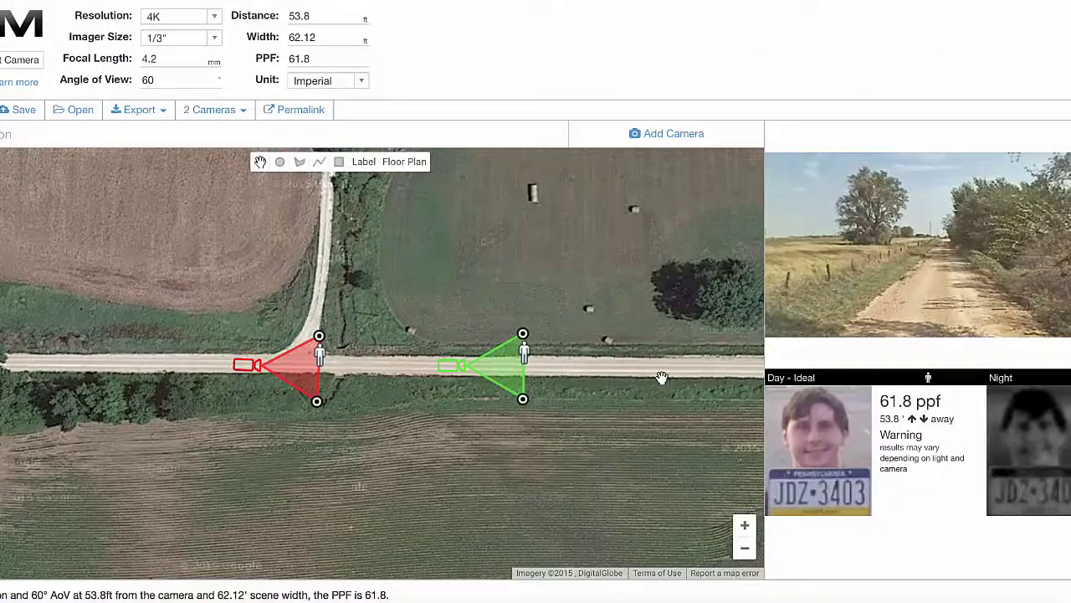
right_click(670, 379)
left_click(608, 338)
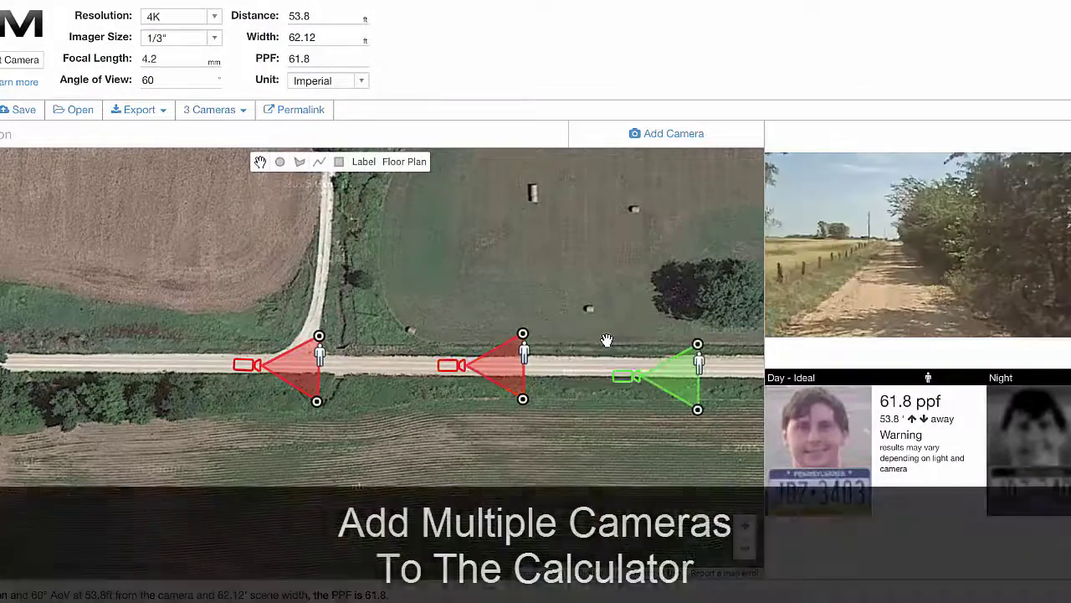
left_click_drag(524, 351, 407, 358)
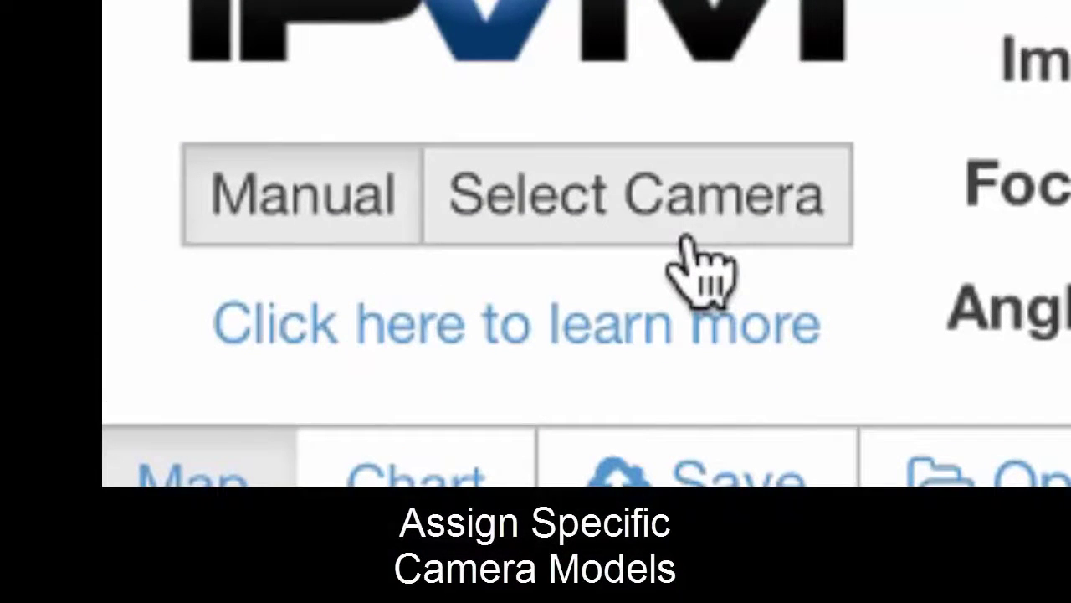
- Browse Samsung models and view the SDC-8440BC specs: 720p, 78° AoV, 3.6 mm
left_click(688, 238)
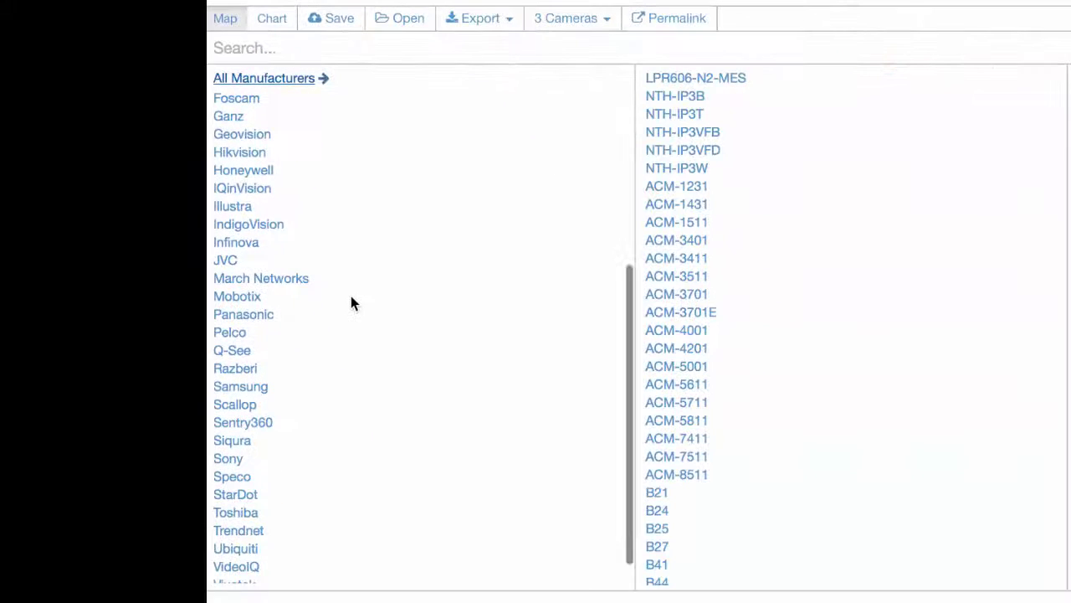
left_click(254, 389)
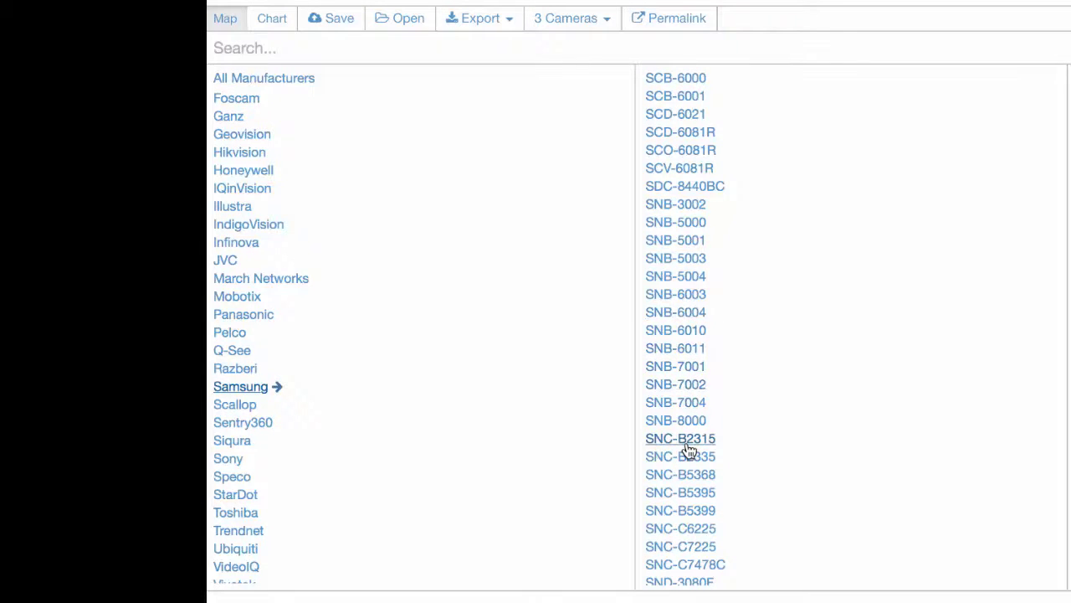
left_click(679, 479)
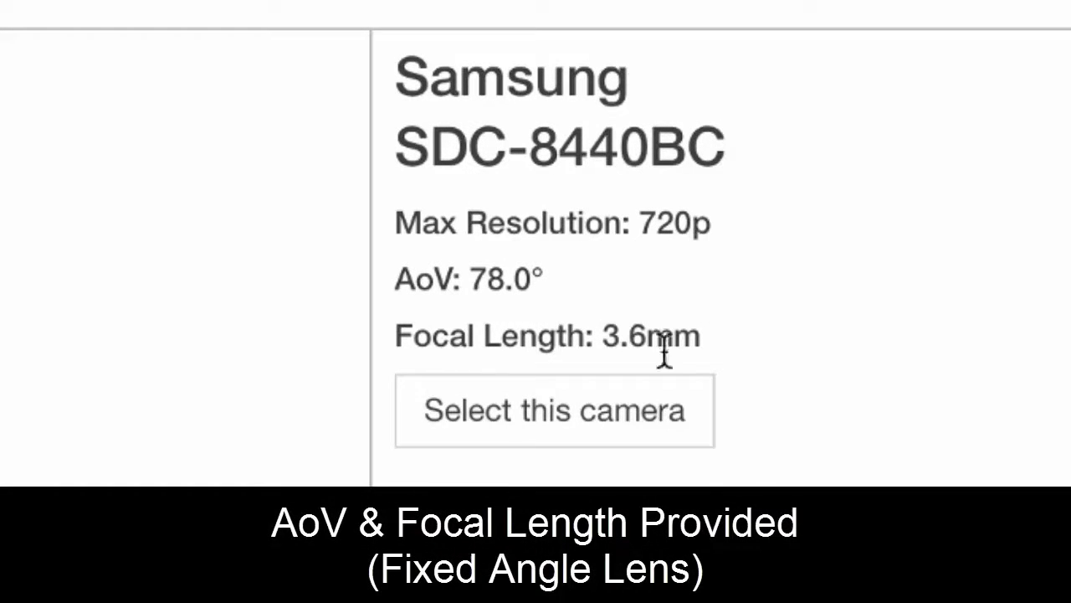
- Assign the Samsung SDC-8440BC to the green camera, confirm it offers only 720p, and widen its cone
left_click(652, 417)
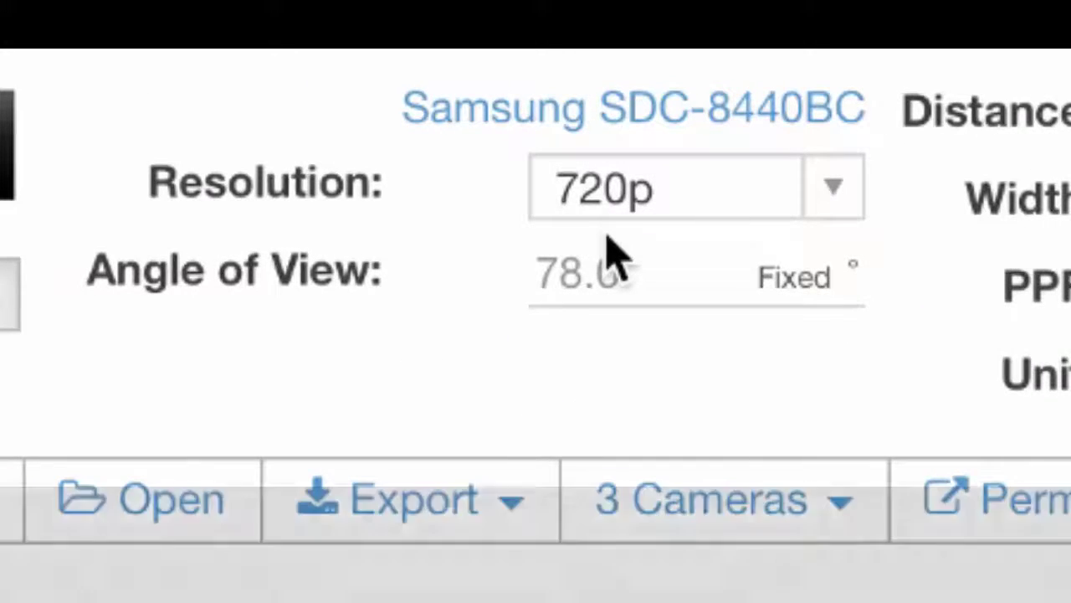
left_click(779, 193)
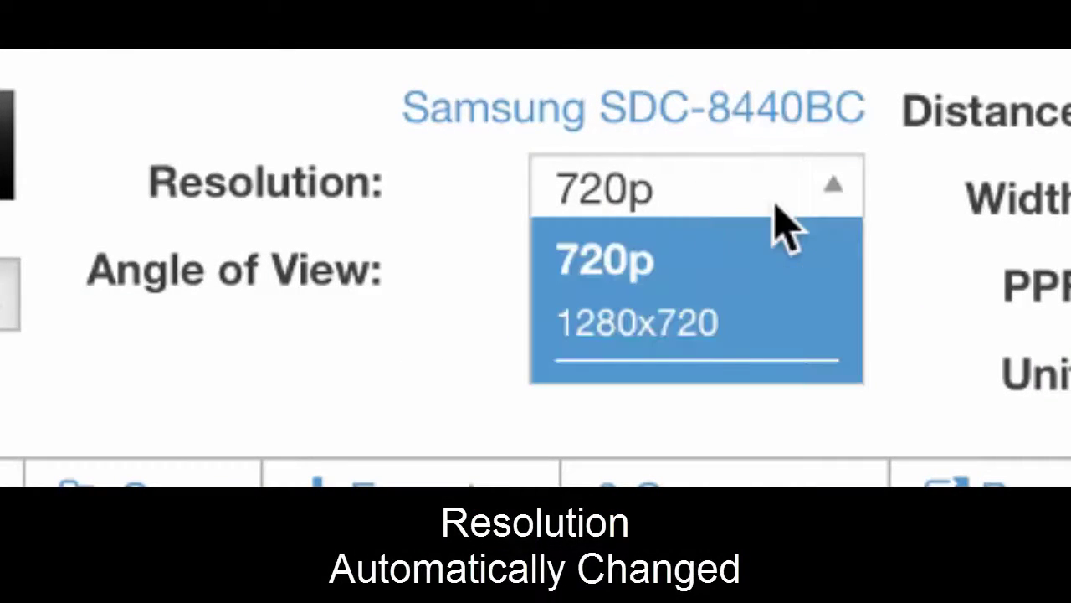
left_click(376, 359)
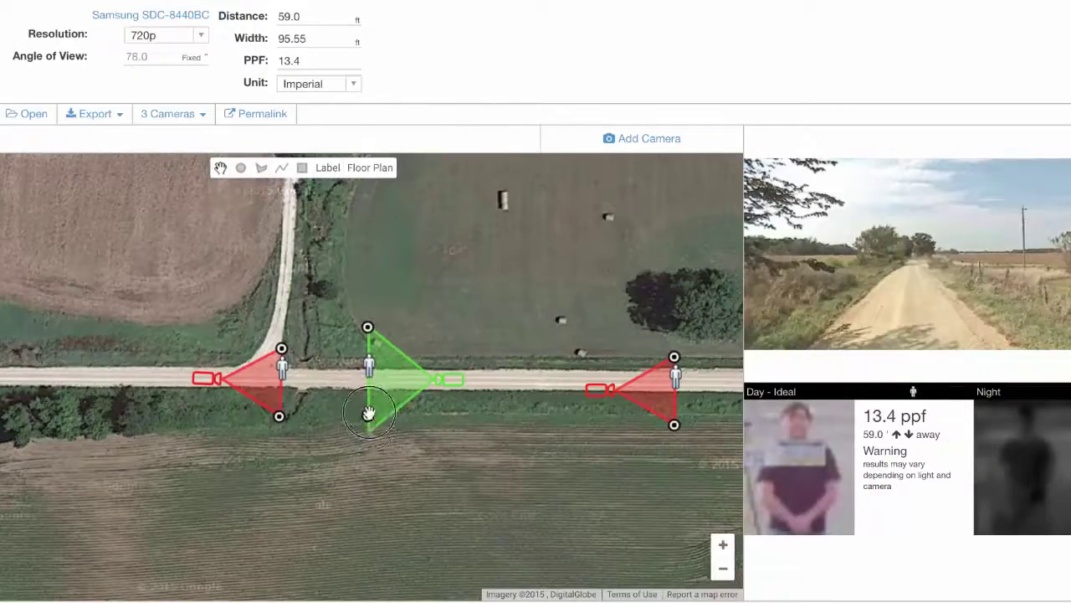
left_click_drag(369, 415, 368, 461)
left_click_drag(342, 397, 343, 444)
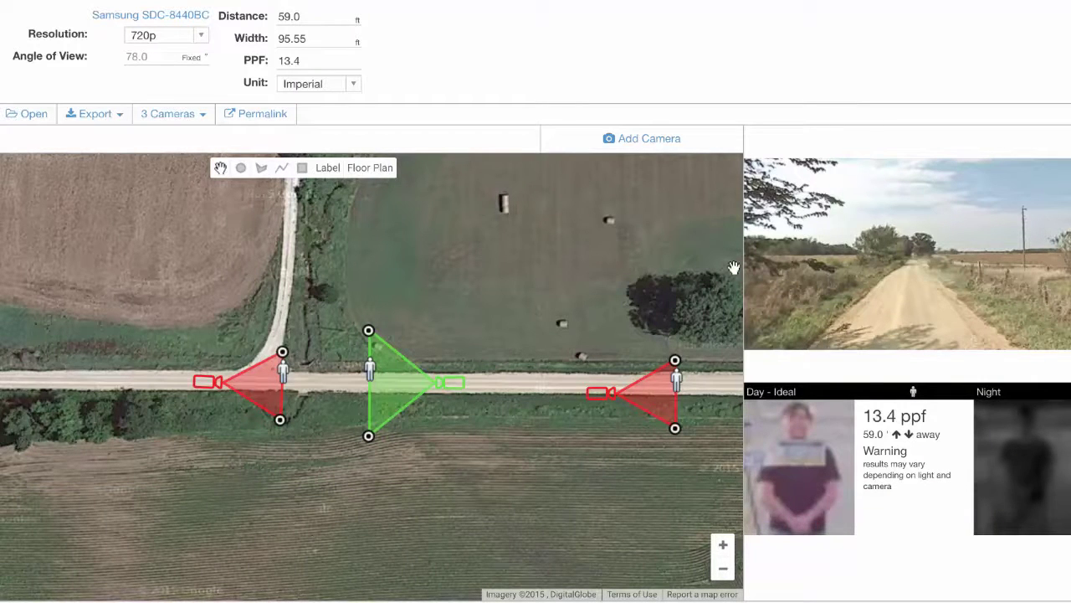
- Rename the green camera '78 Degree Camera' and add the note 'Need to provide solar and'
left_click(451, 388)
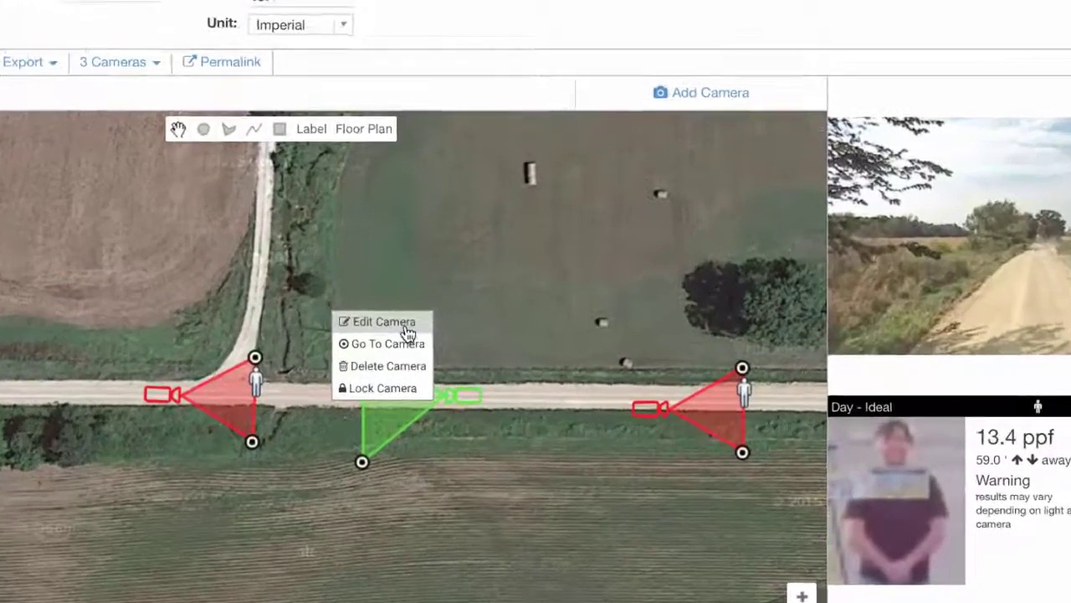
left_click(389, 322)
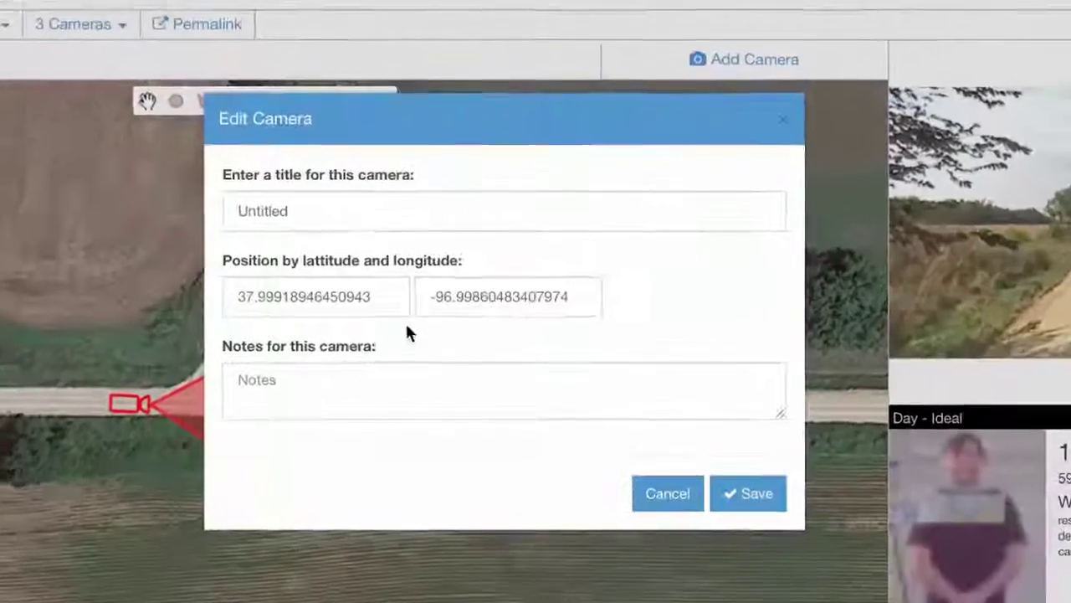
left_click_drag(361, 216, 201, 197)
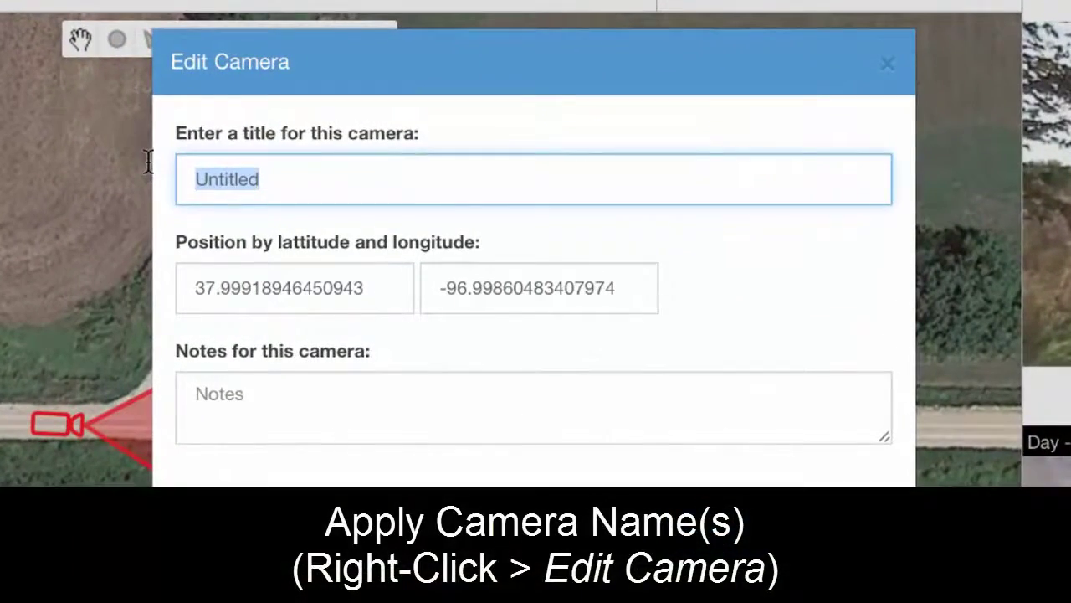
type("78 Degree Camera")
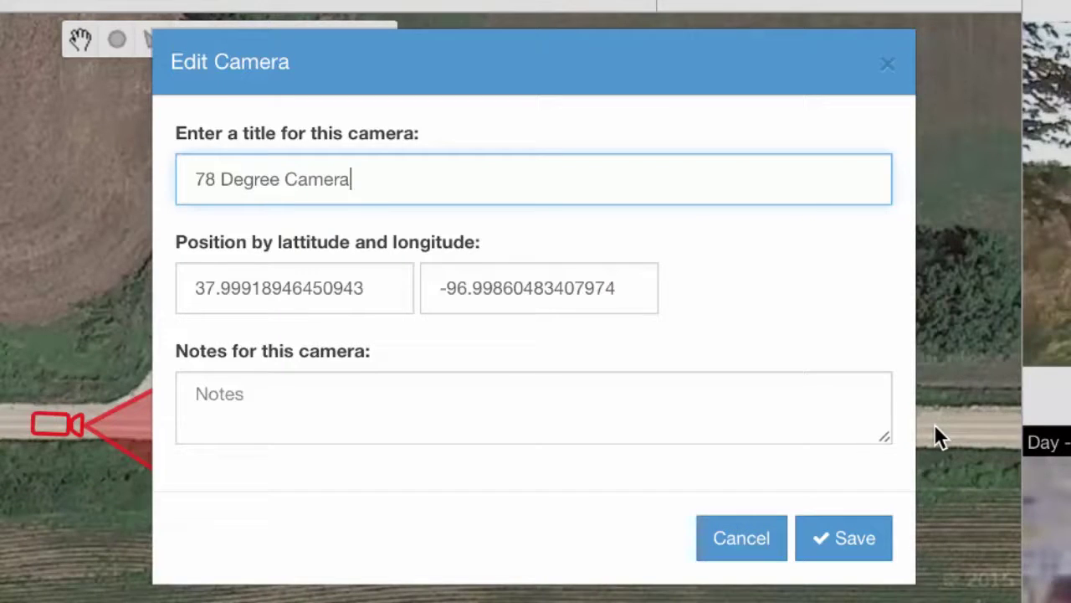
left_click(465, 401)
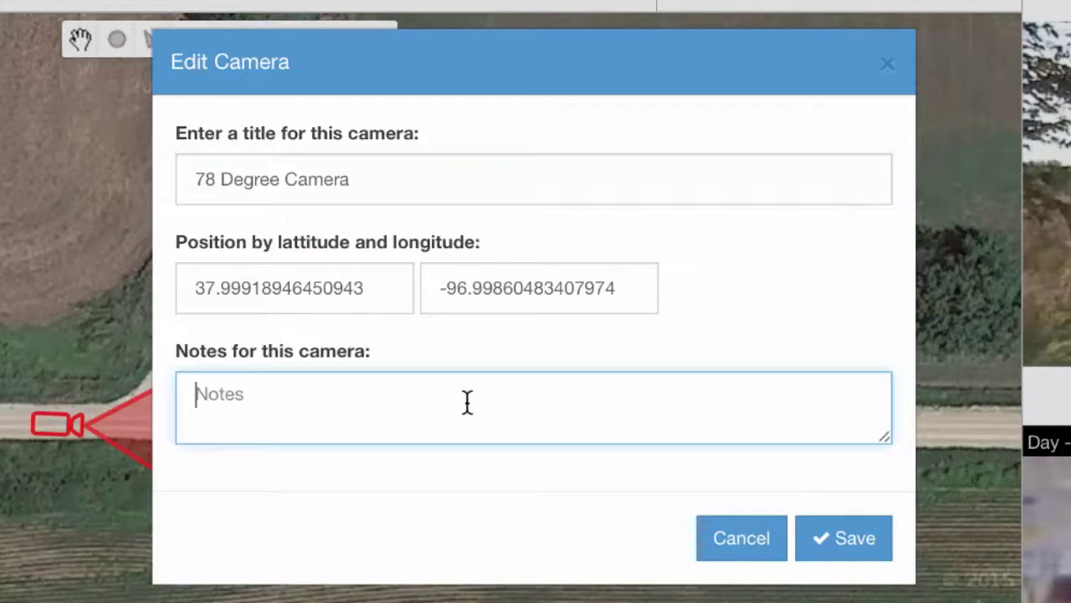
type("Need to provide solar and wireless link")
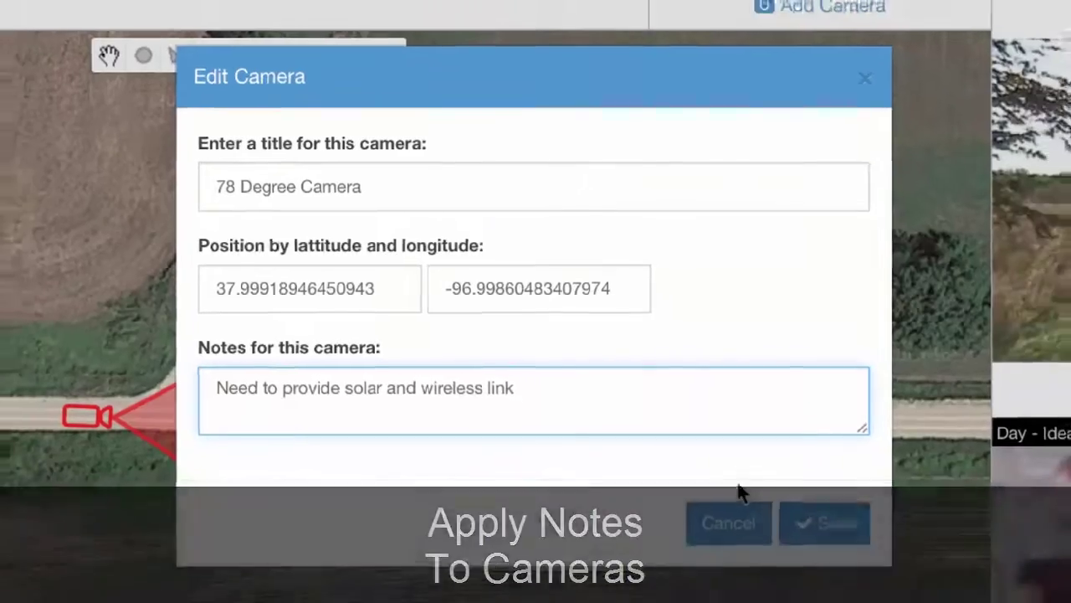
- Save the camera's title and notes, view the project's sharable permalink, then close it
left_click(852, 536)
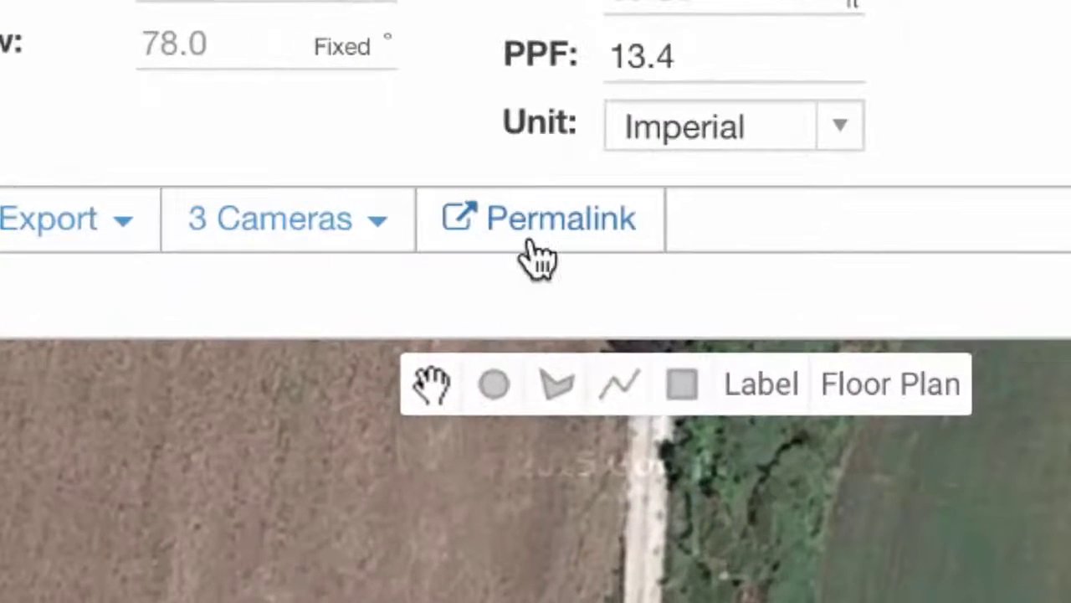
left_click(327, 115)
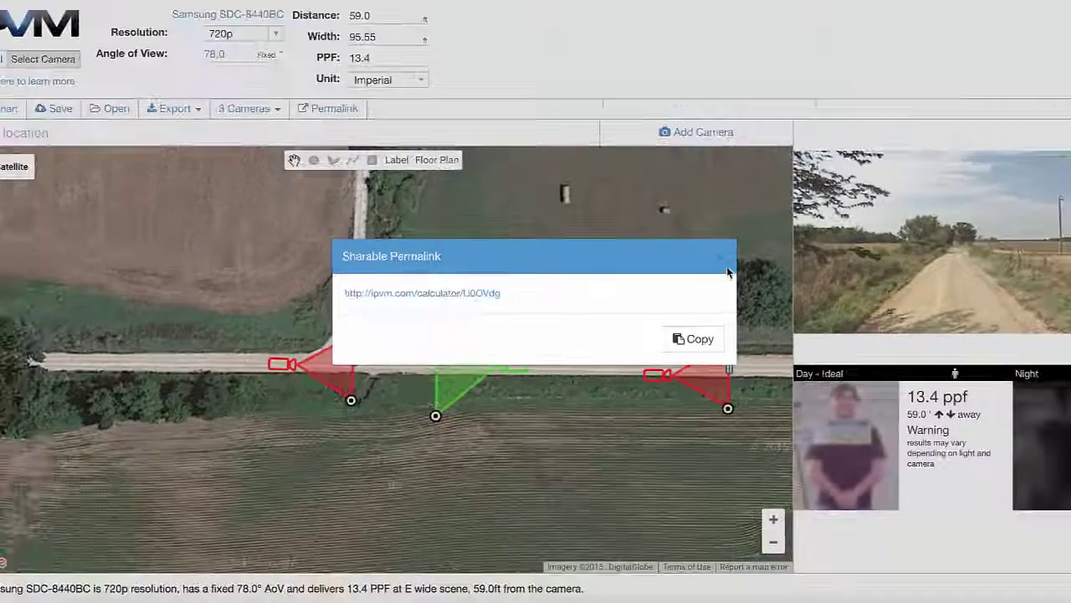
left_click(724, 261)
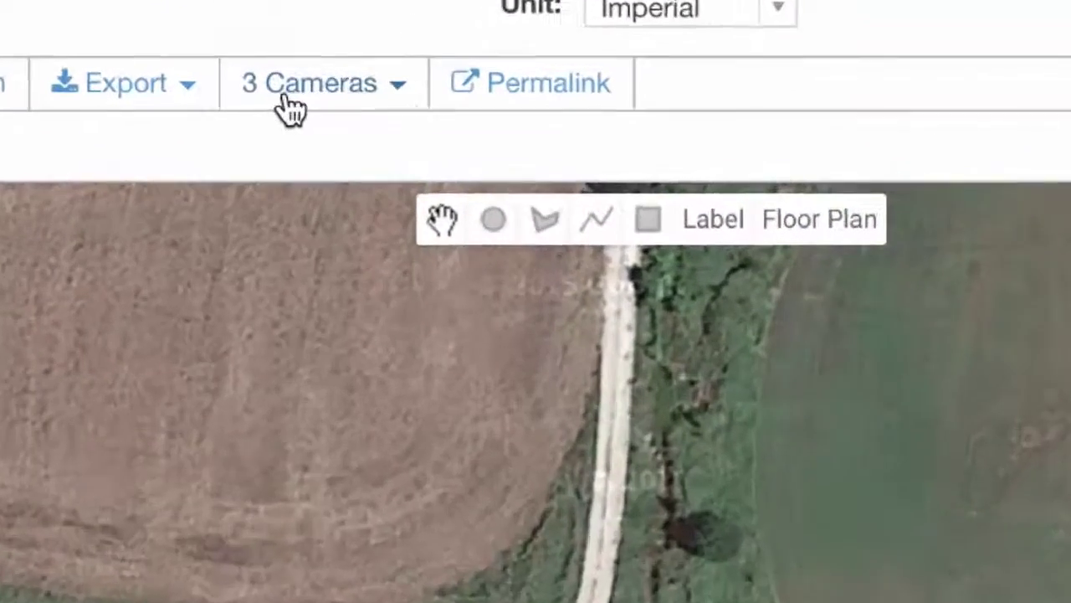
- Review the list of cameras currently on the map, then close it
left_click(234, 114)
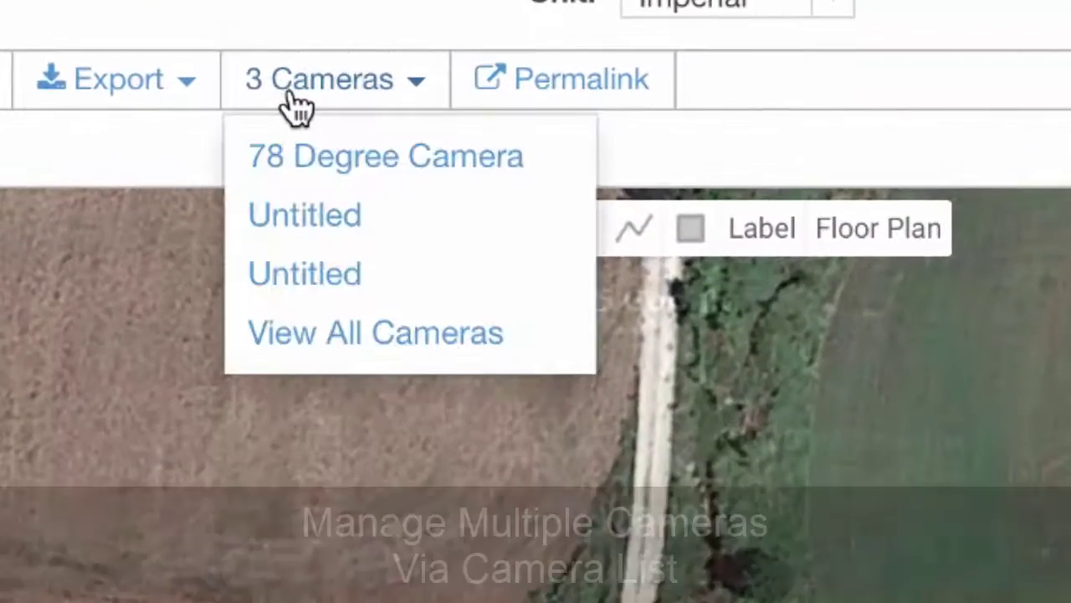
mouse_move(343, 143)
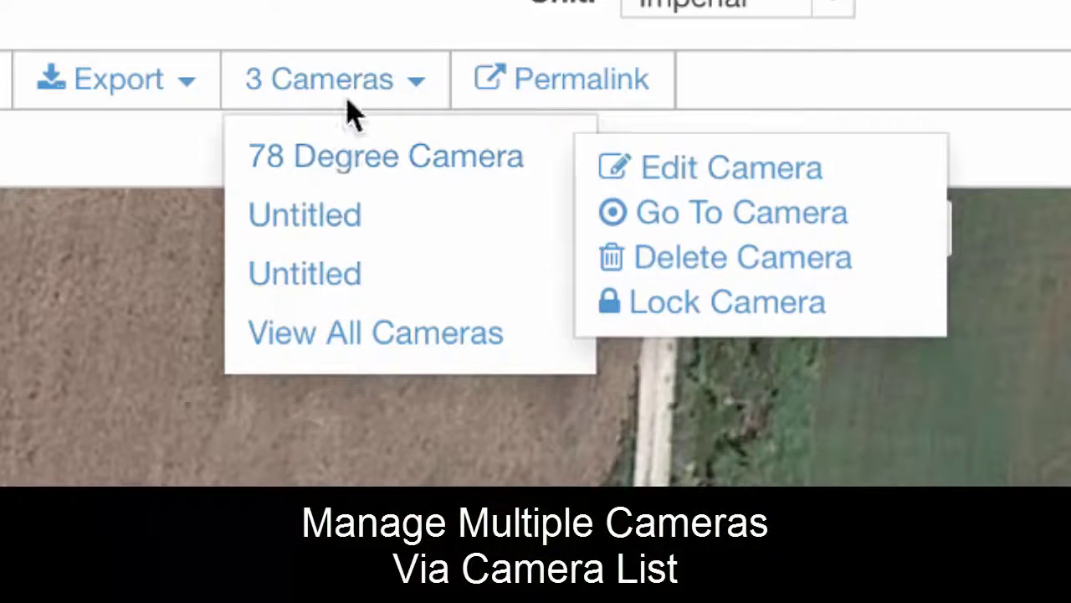
left_click(151, 447)
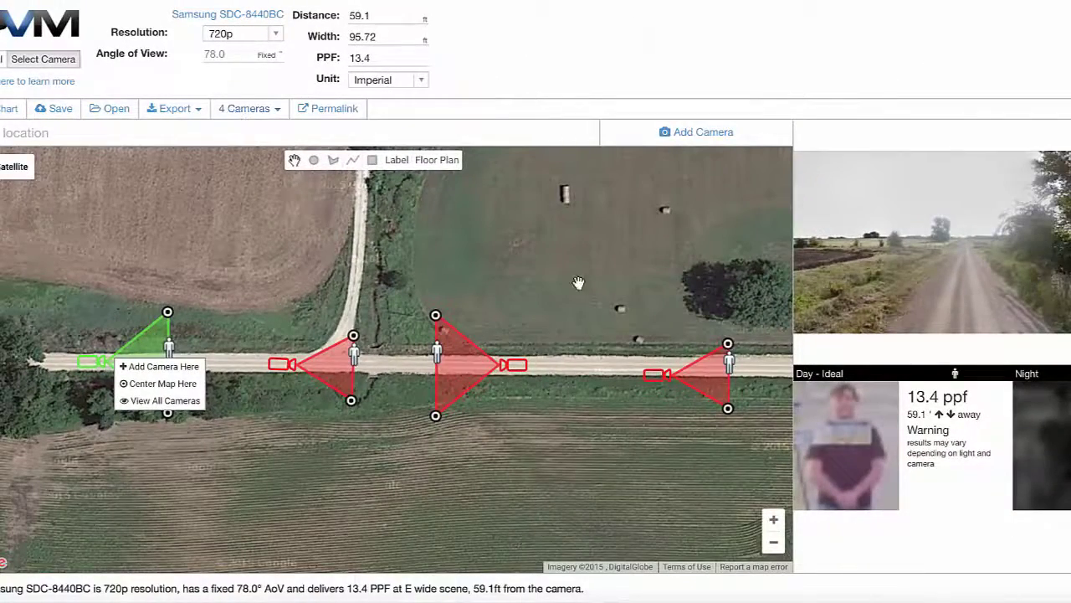
- Add a fifth camera in the field north of the road, aimed north with extended range, then select the middle road camera
right_click(576, 226)
left_click(545, 232)
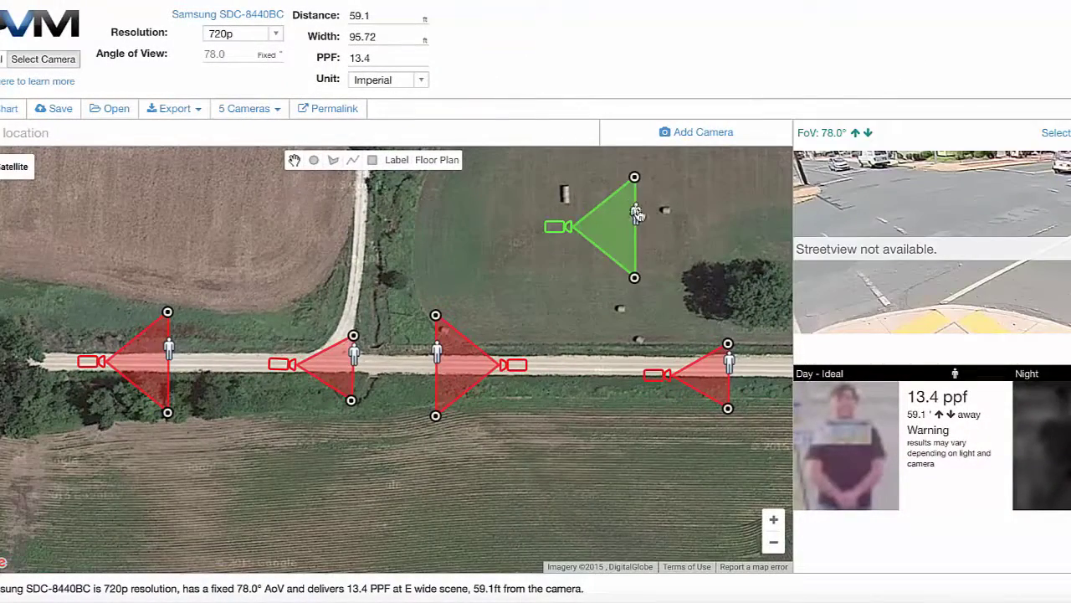
left_click_drag(612, 195, 575, 180)
left_click(460, 389)
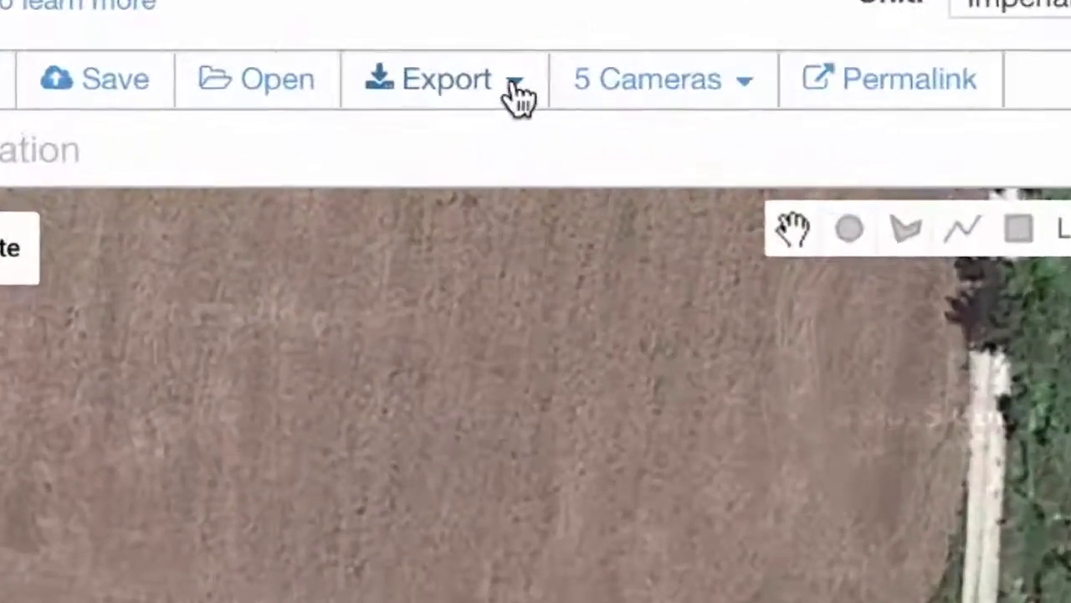
- Show the export formats: Snapshot, Zip, CSV, PDF, Word Doc and PowerPoint
left_click(200, 115)
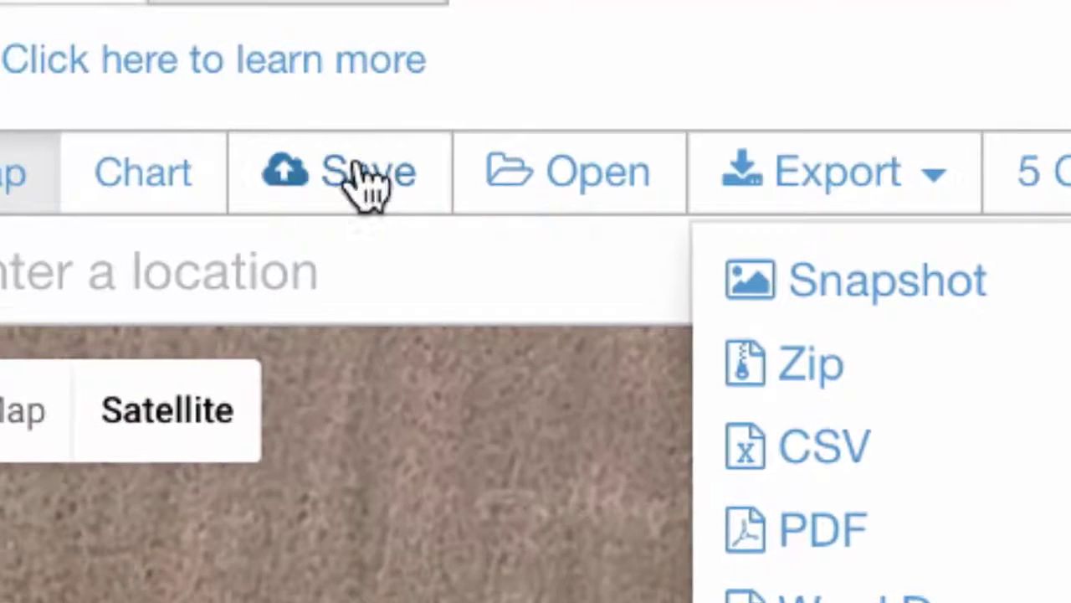
- Save the five-camera layout as the project 'Kansas Farm Road Project'
left_click(369, 186)
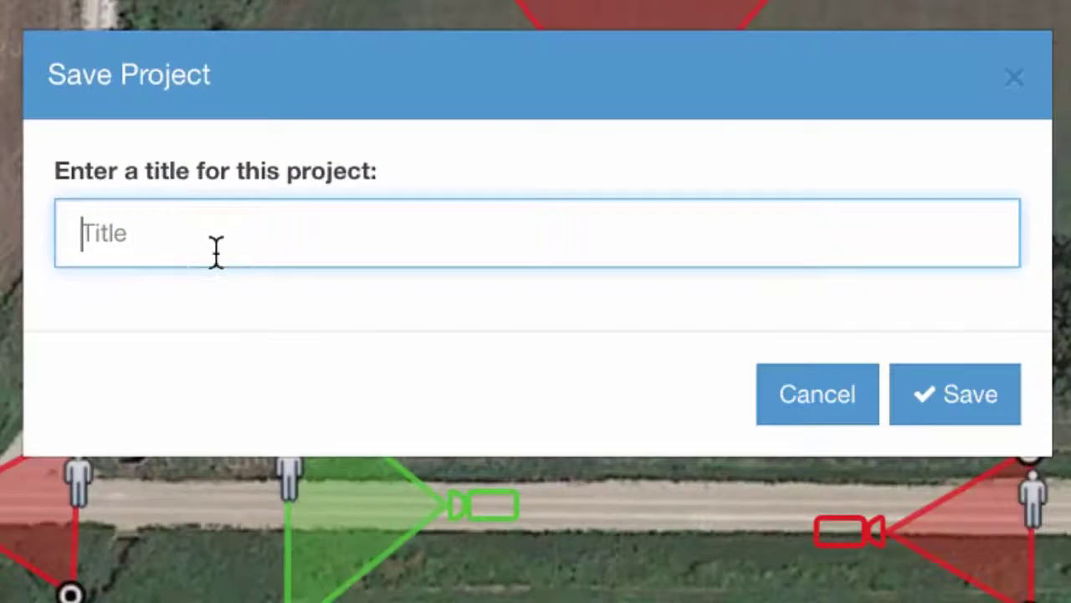
type("Kansas Farm Road P")
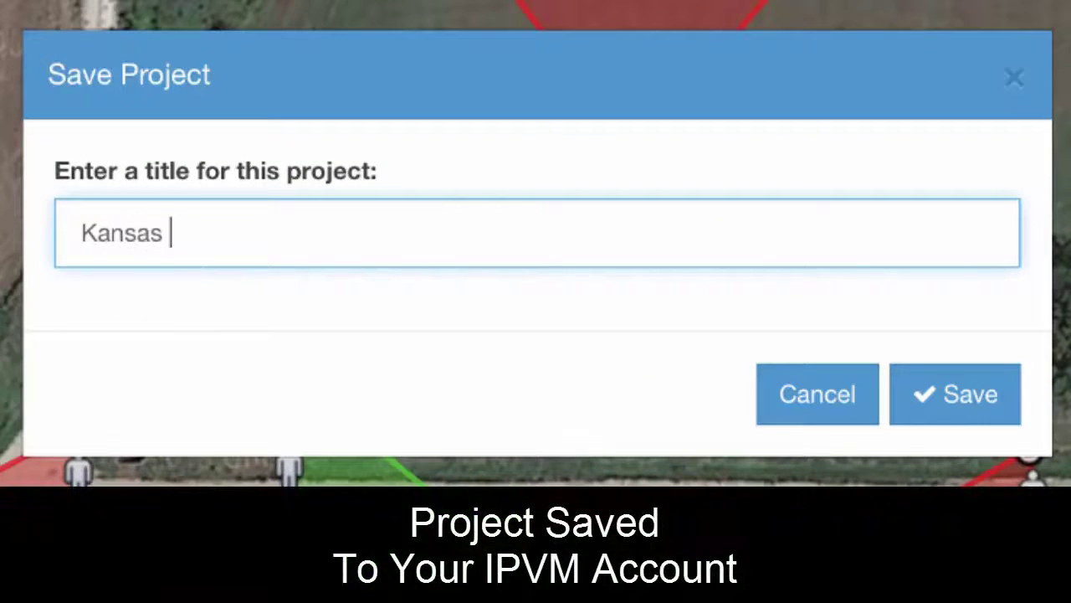
type("roject")
left_click(925, 414)
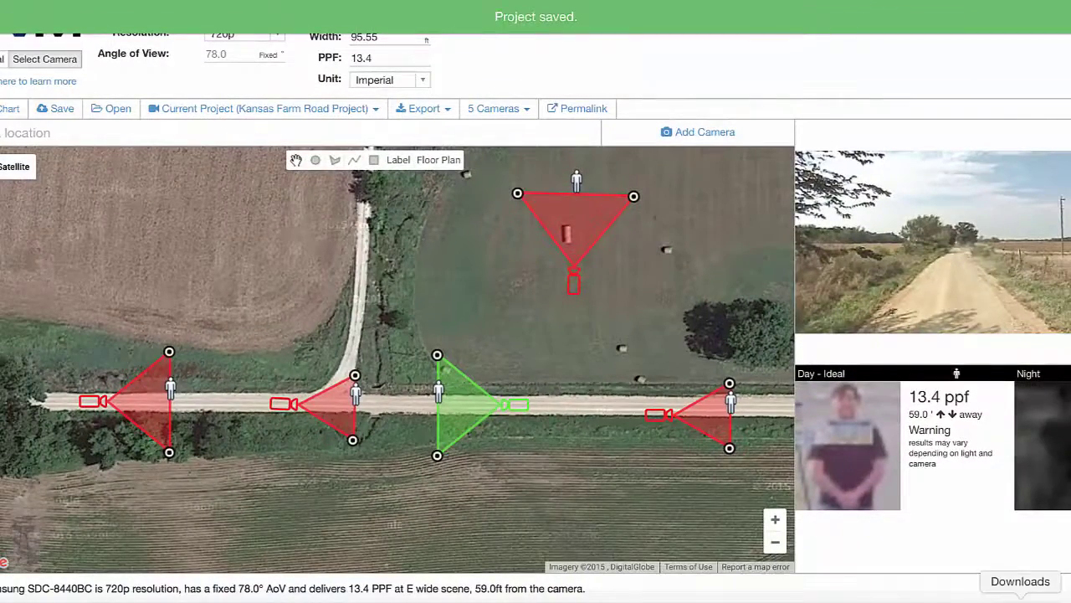
- Open ipvm-calculator-export.pptx-4.ppt from the Downloads stack in the Dock
left_click(1018, 582)
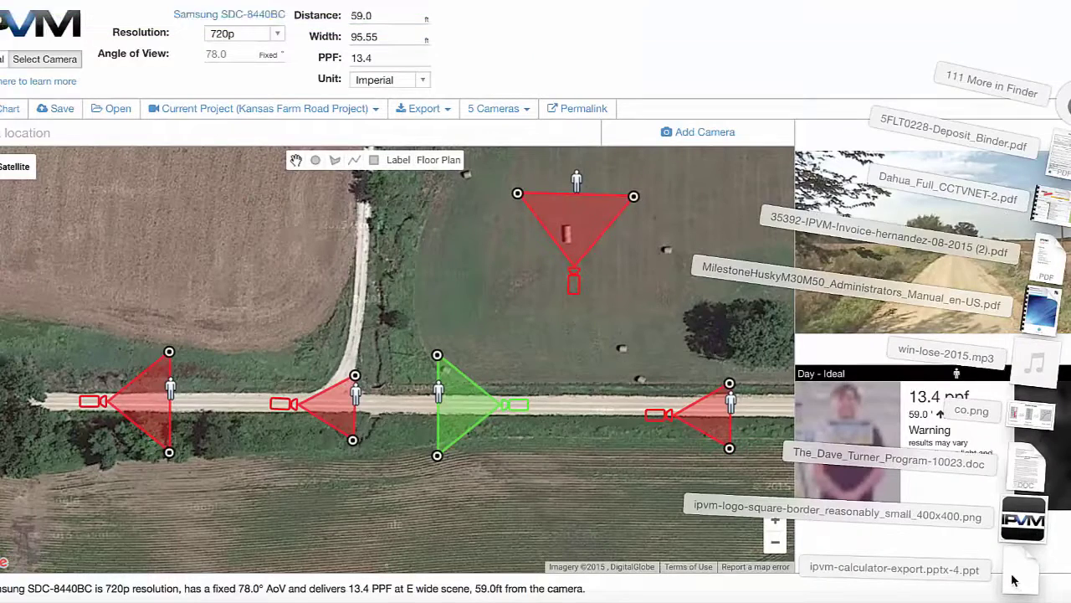
left_click(1013, 580)
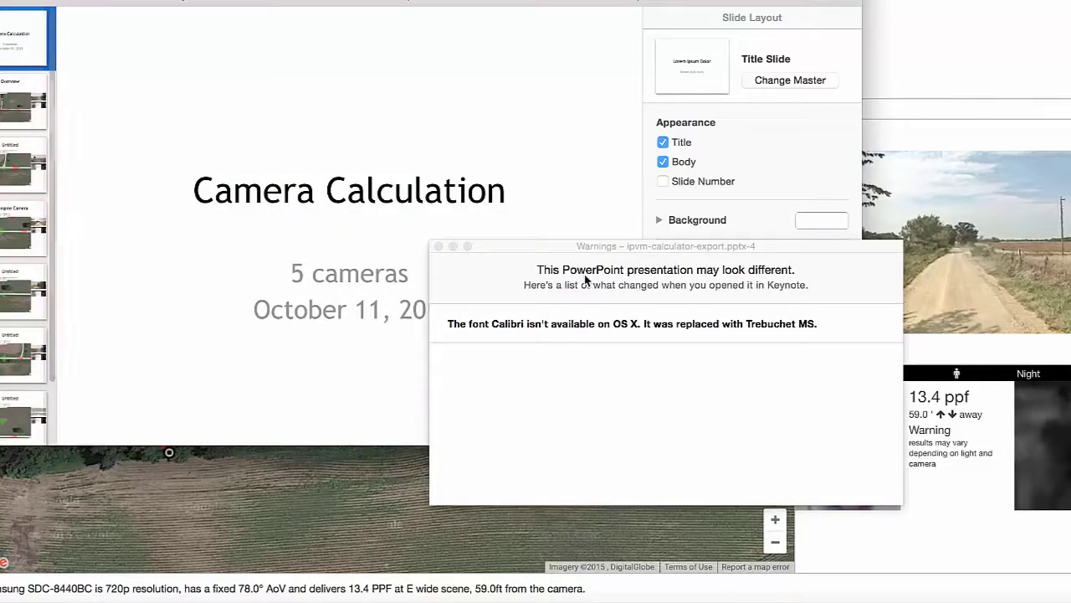
- Dismiss the font replacement warning, go to the Overview slide, and enlarge the Keynote window
left_click(437, 246)
key("Down")
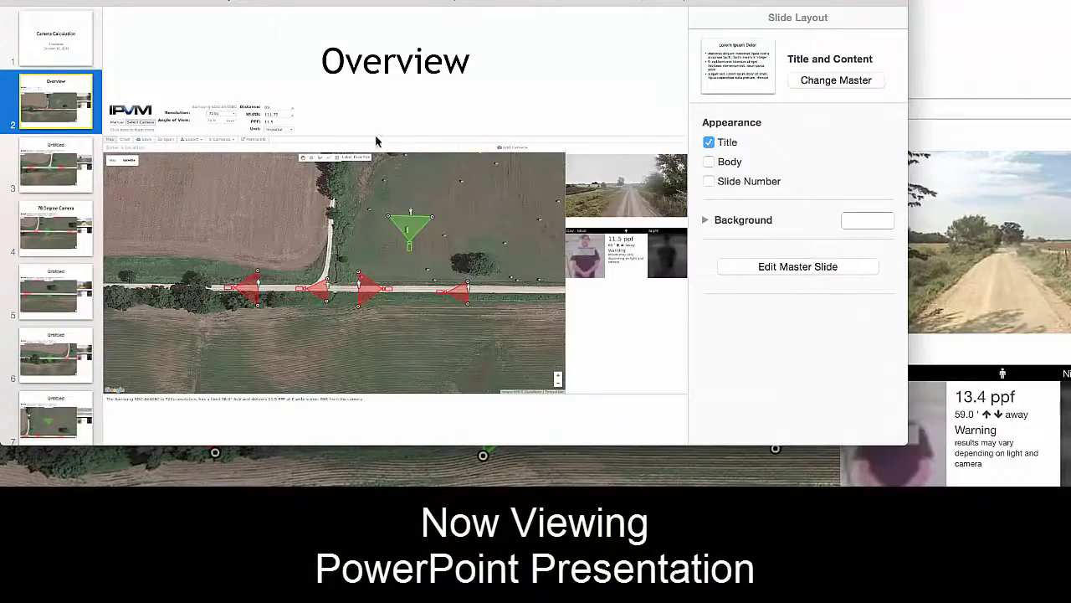
left_click_drag(899, 437, 1042, 496)
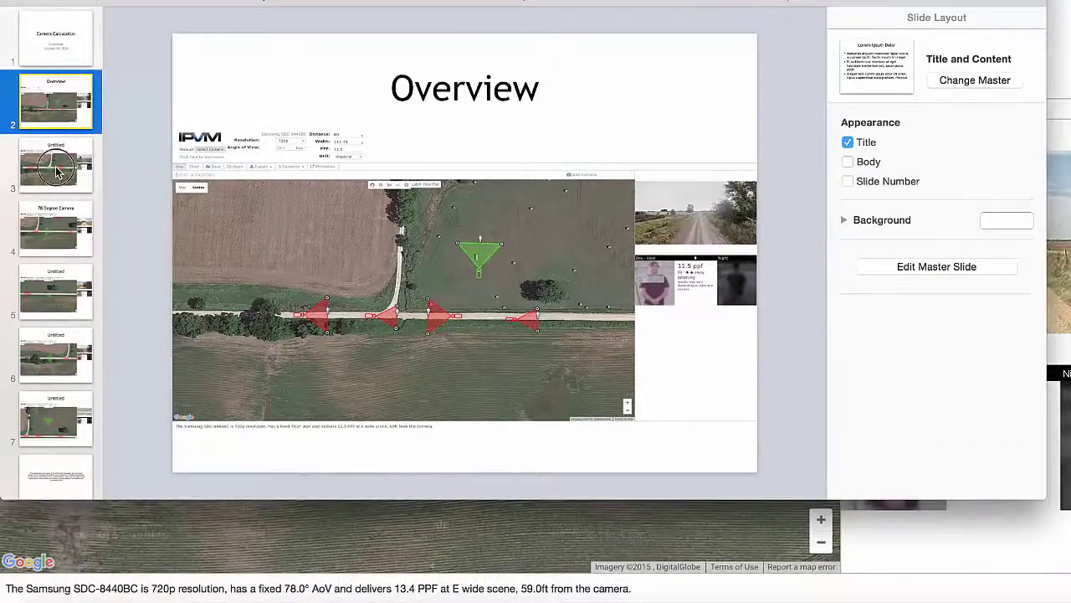
- Review the per-camera slides, including the 78 Degree Camera slide, through to the last slides
left_click(56, 166)
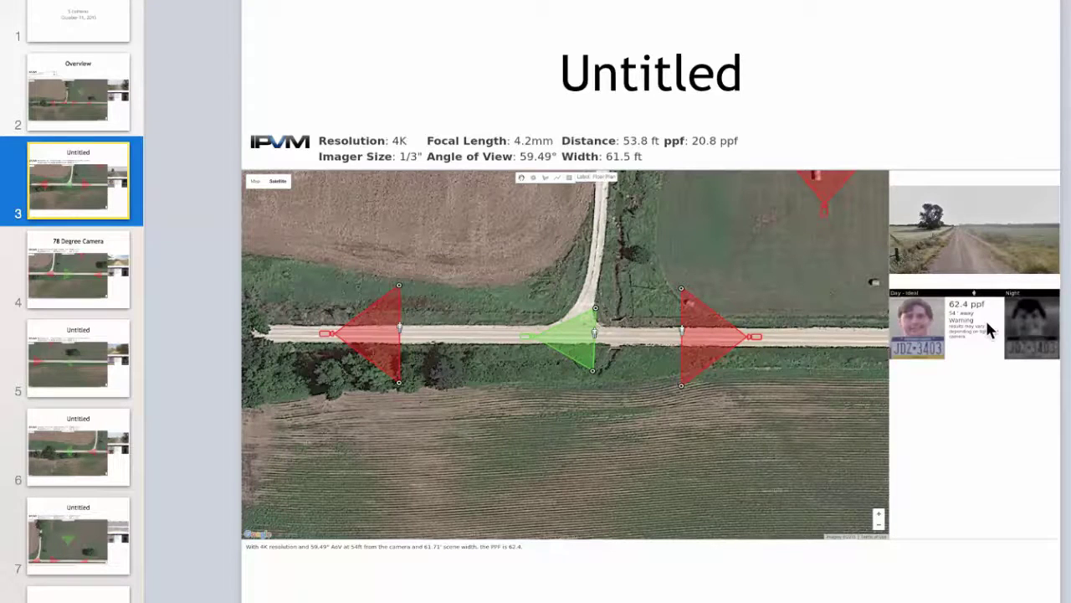
left_click(114, 283)
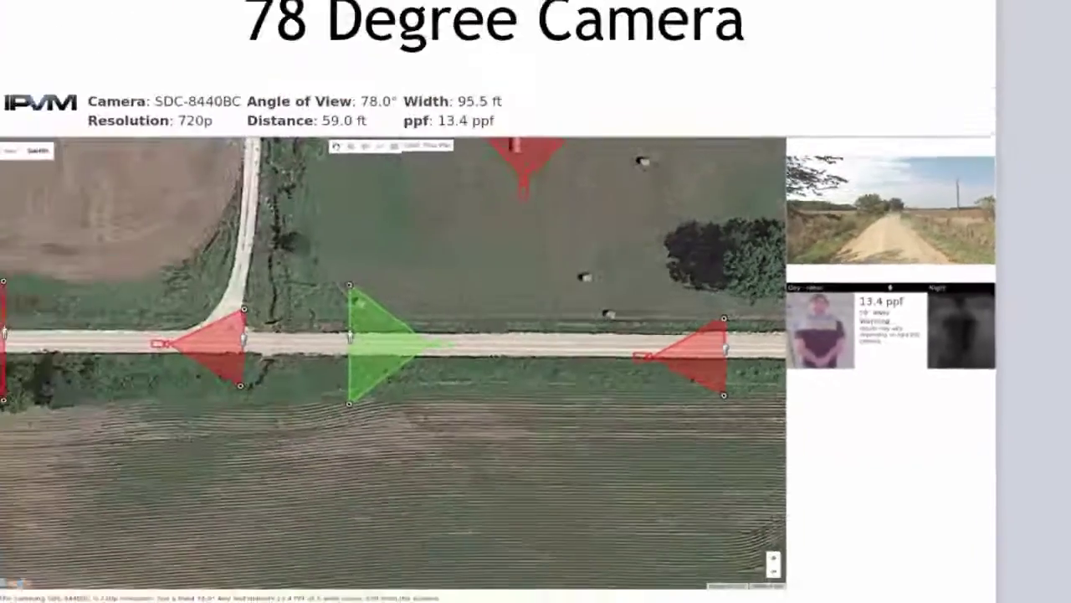
left_click(120, 355)
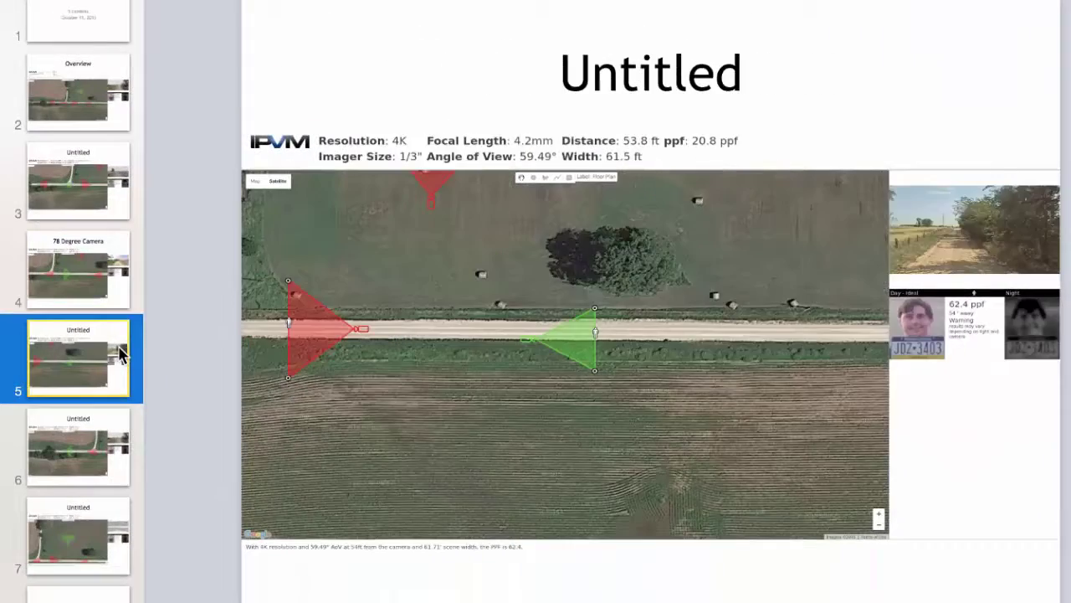
key("Down")
key("Down")
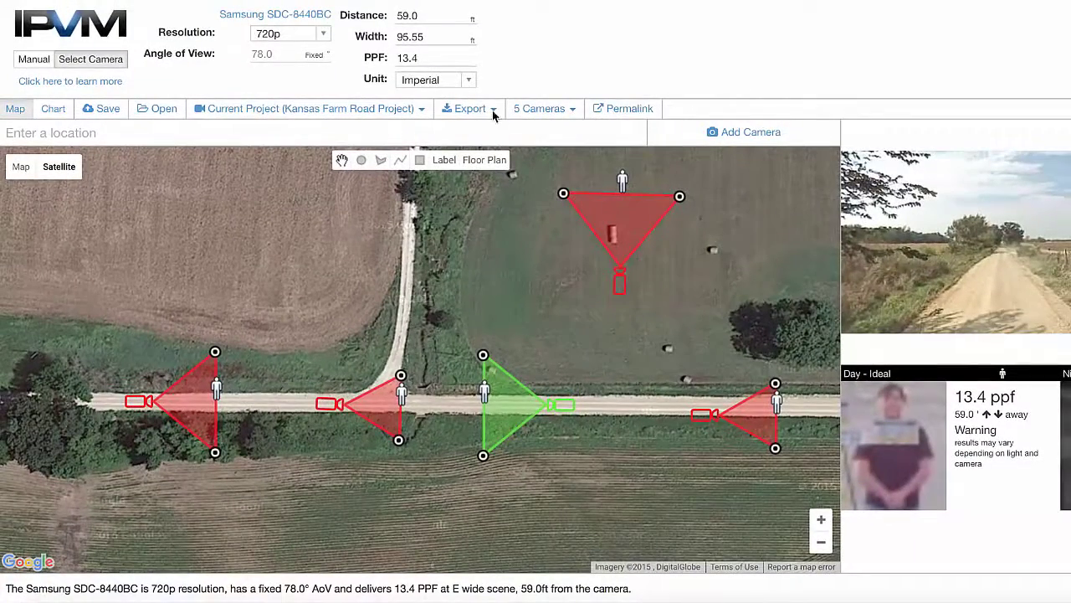
left_click(493, 115)
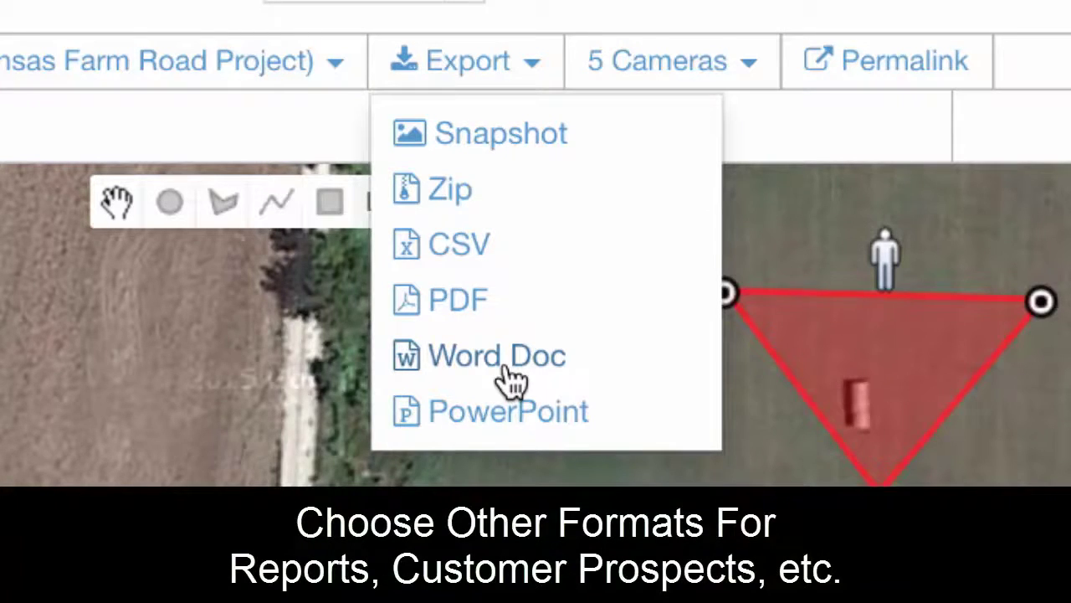
left_click(512, 381)
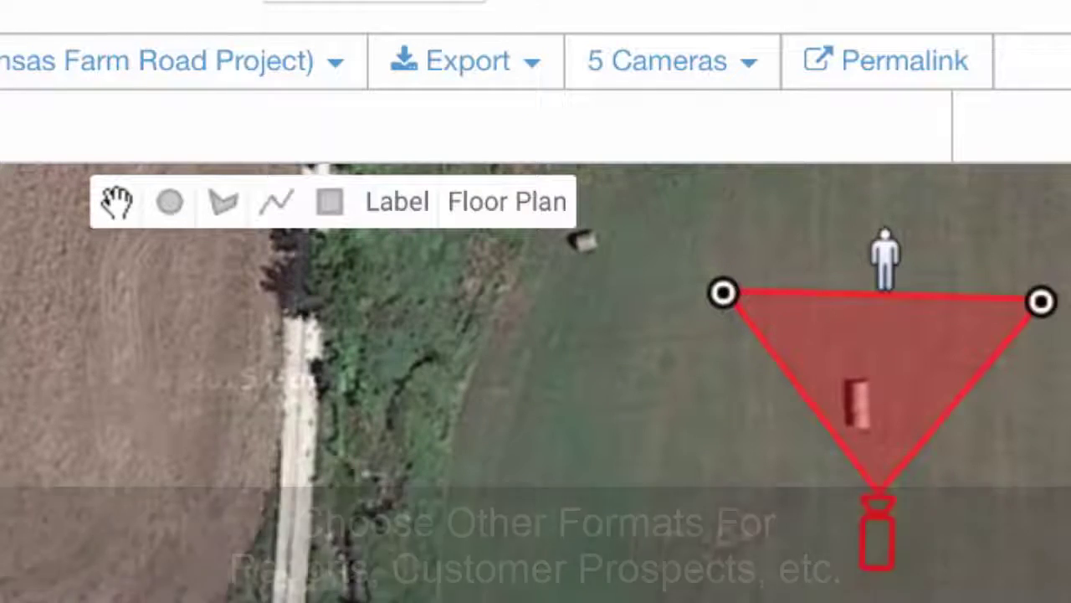